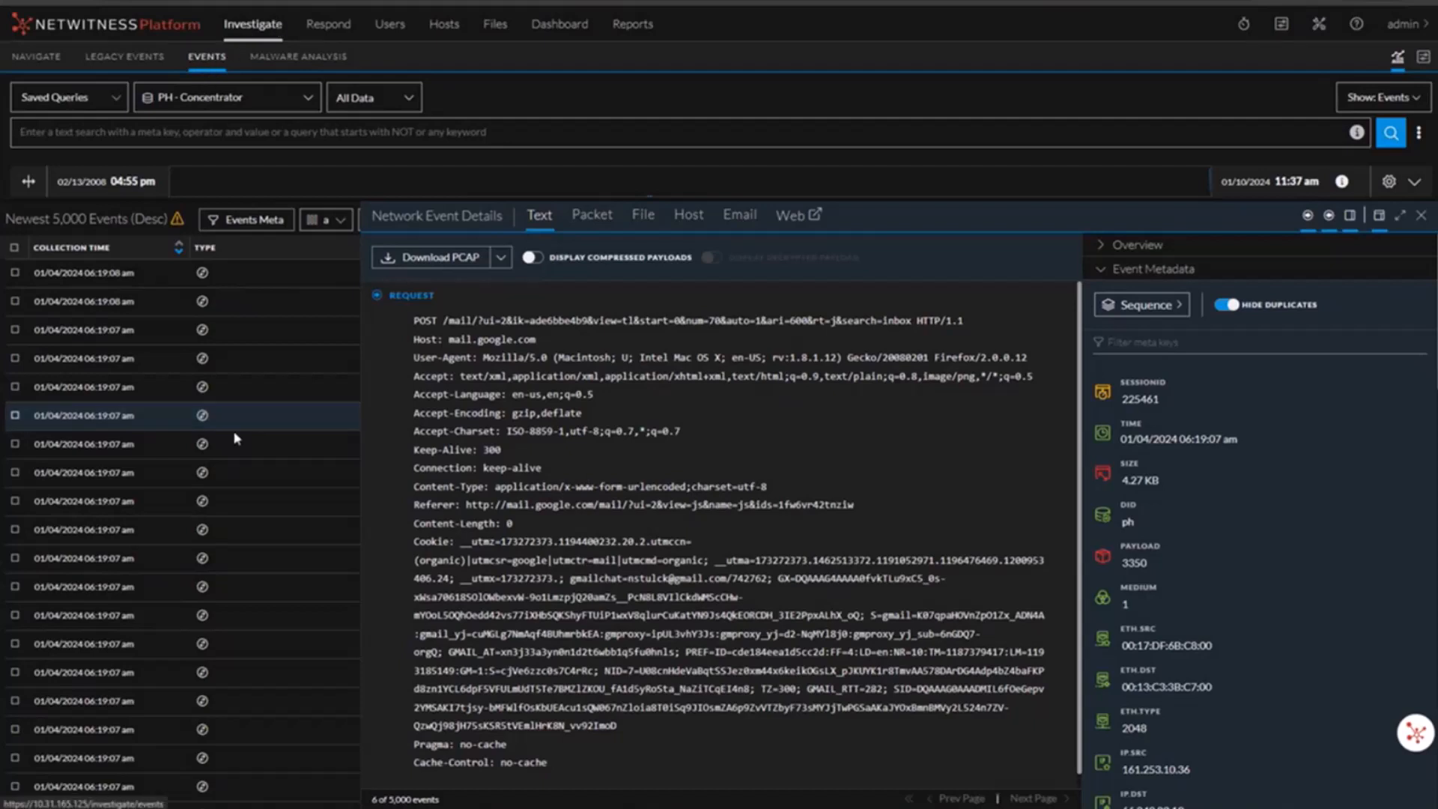
Step: Select the ETag value in the event's HTTP response and start creating a search pattern from it
{"action": "left_click", "coordinate": [237, 389]}
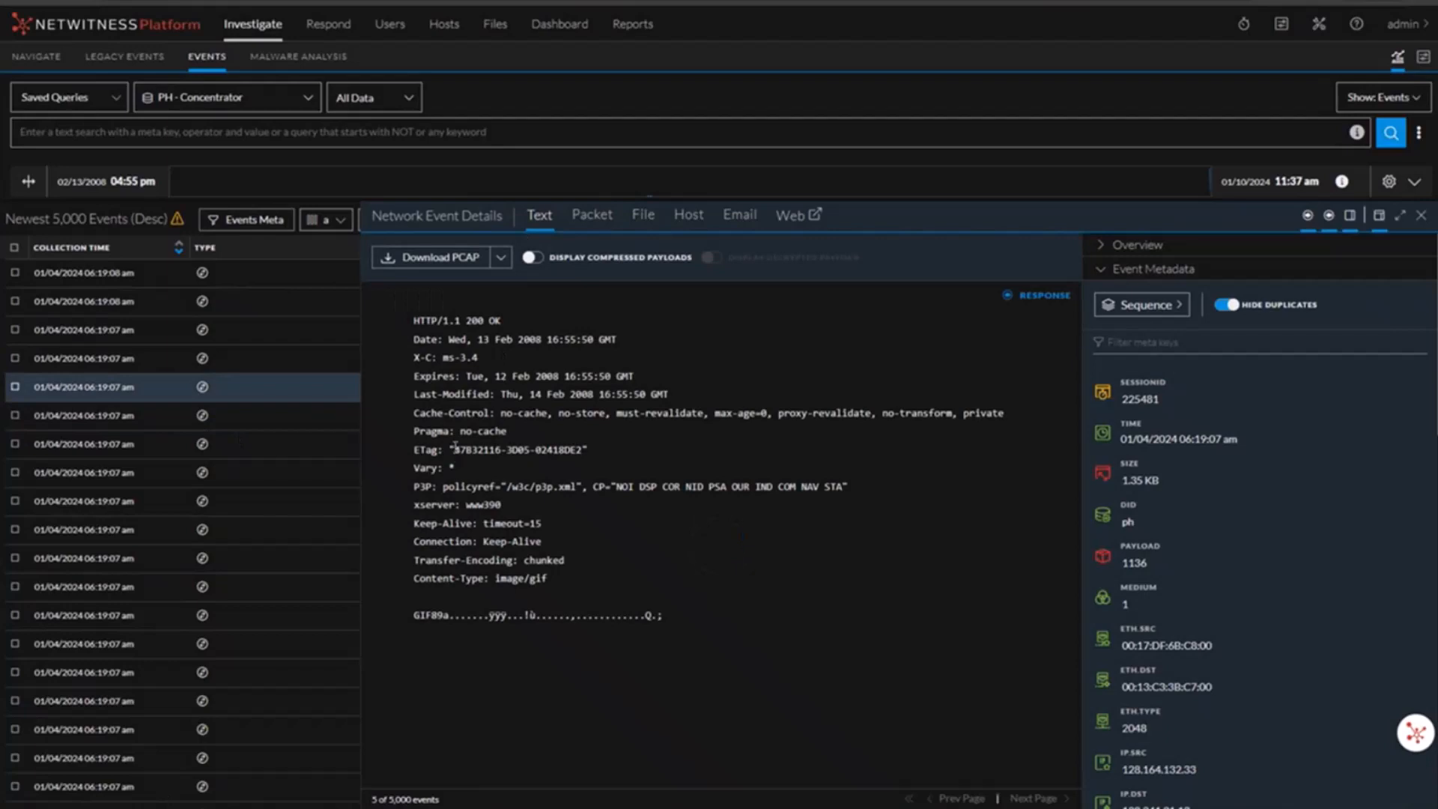
{"action": "left_click_drag", "start_coordinate": [453, 449], "coordinate": [585, 449]}
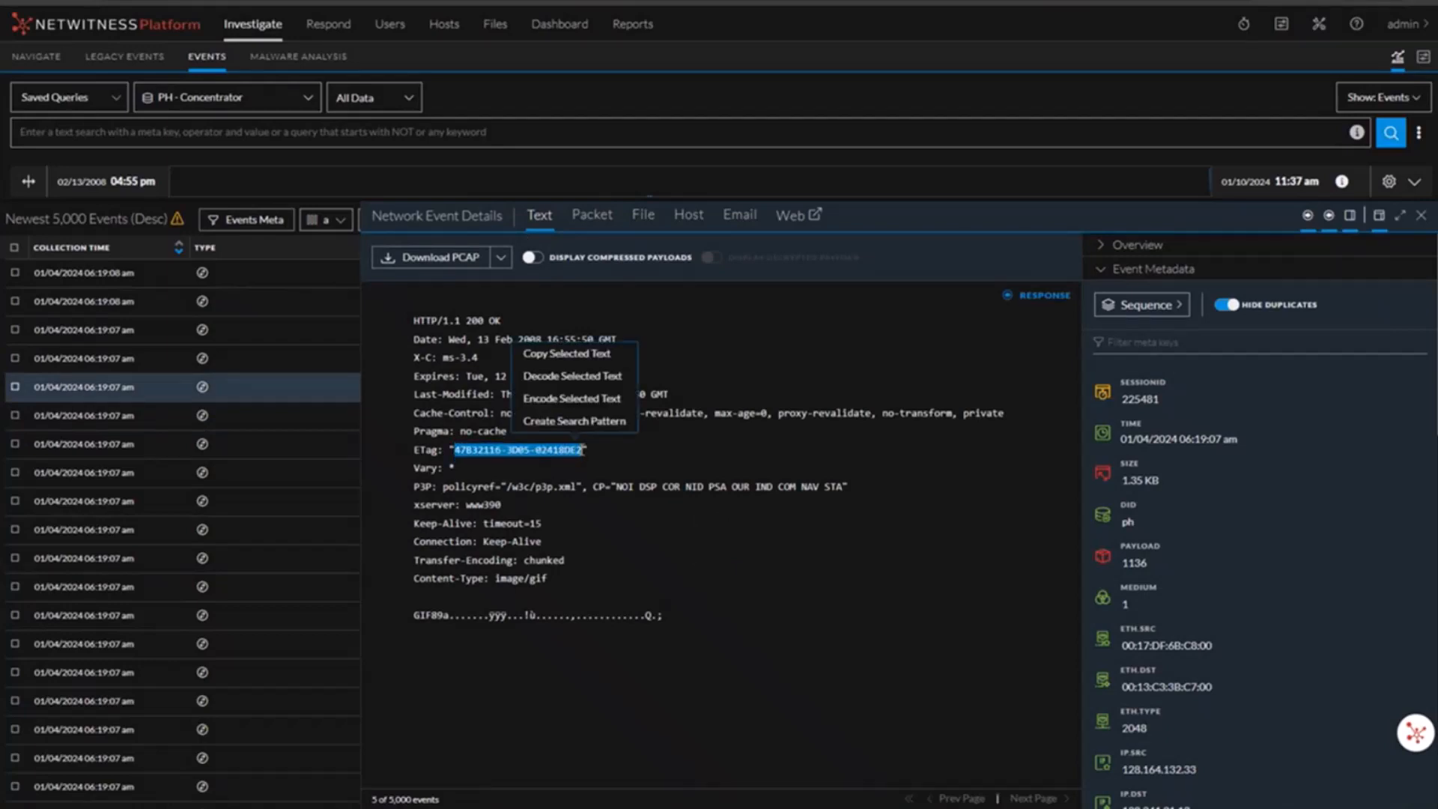
{"action": "left_click", "coordinate": [542, 430]}
Step: Rename the search pattern as RuleName
{"action": "left_click_drag", "start_coordinate": [604, 146], "coordinate": [487, 143]}
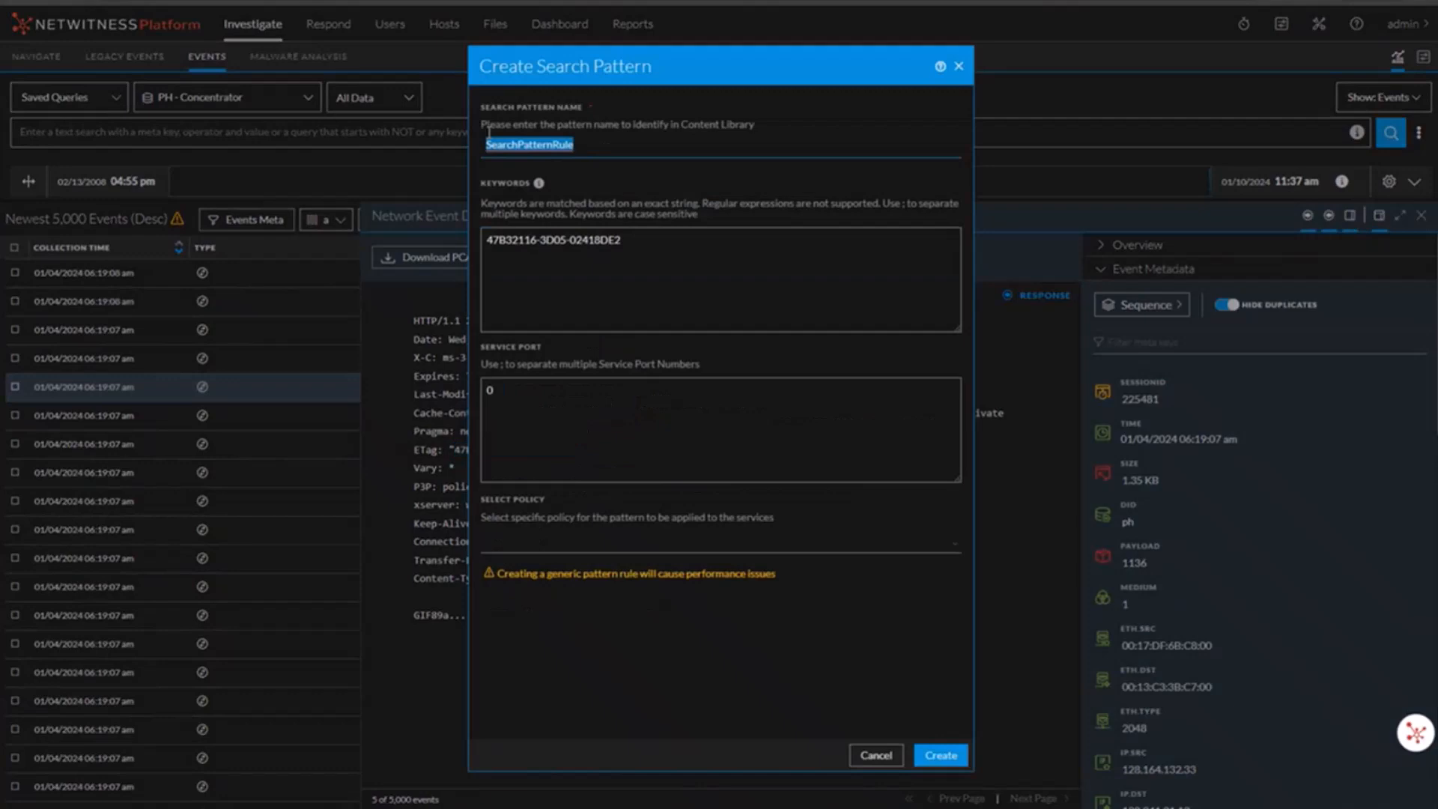
{"action": "type", "text": "RulenName"}
Step: Add service port 25 so the ports read 0;25
{"action": "left_click", "coordinate": [691, 258]}
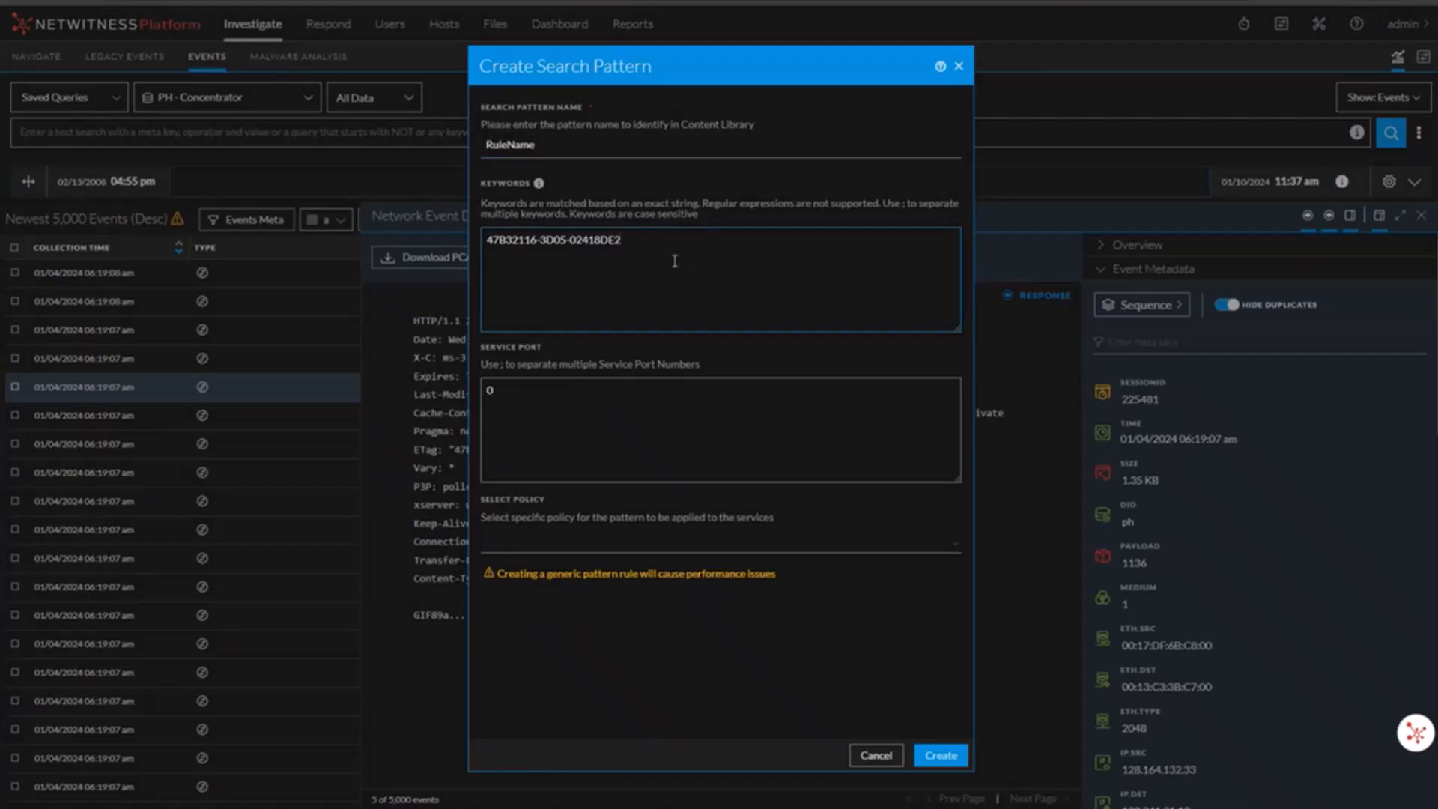
{"action": "left_click", "coordinate": [527, 425]}
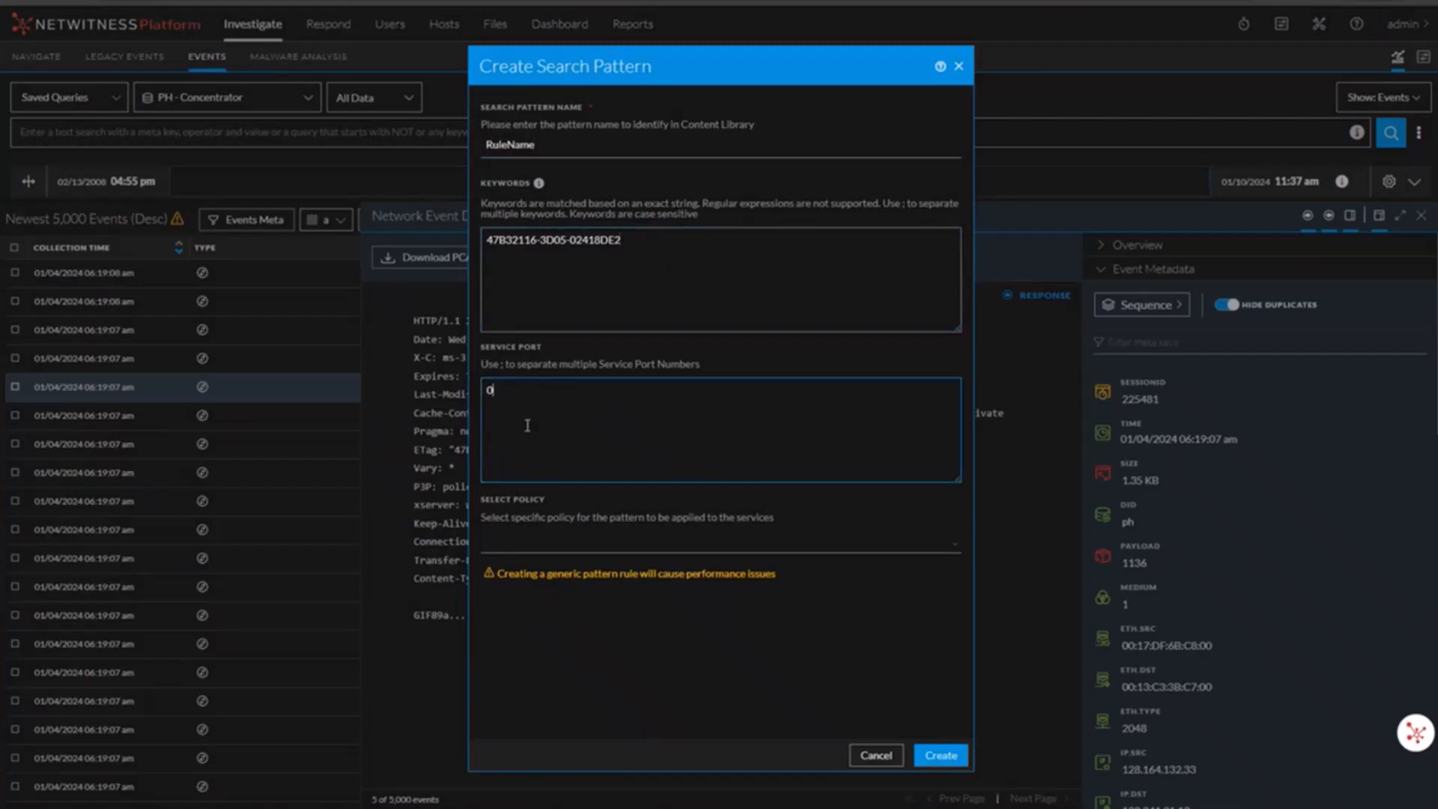
{"action": "type", "text": ";25"}
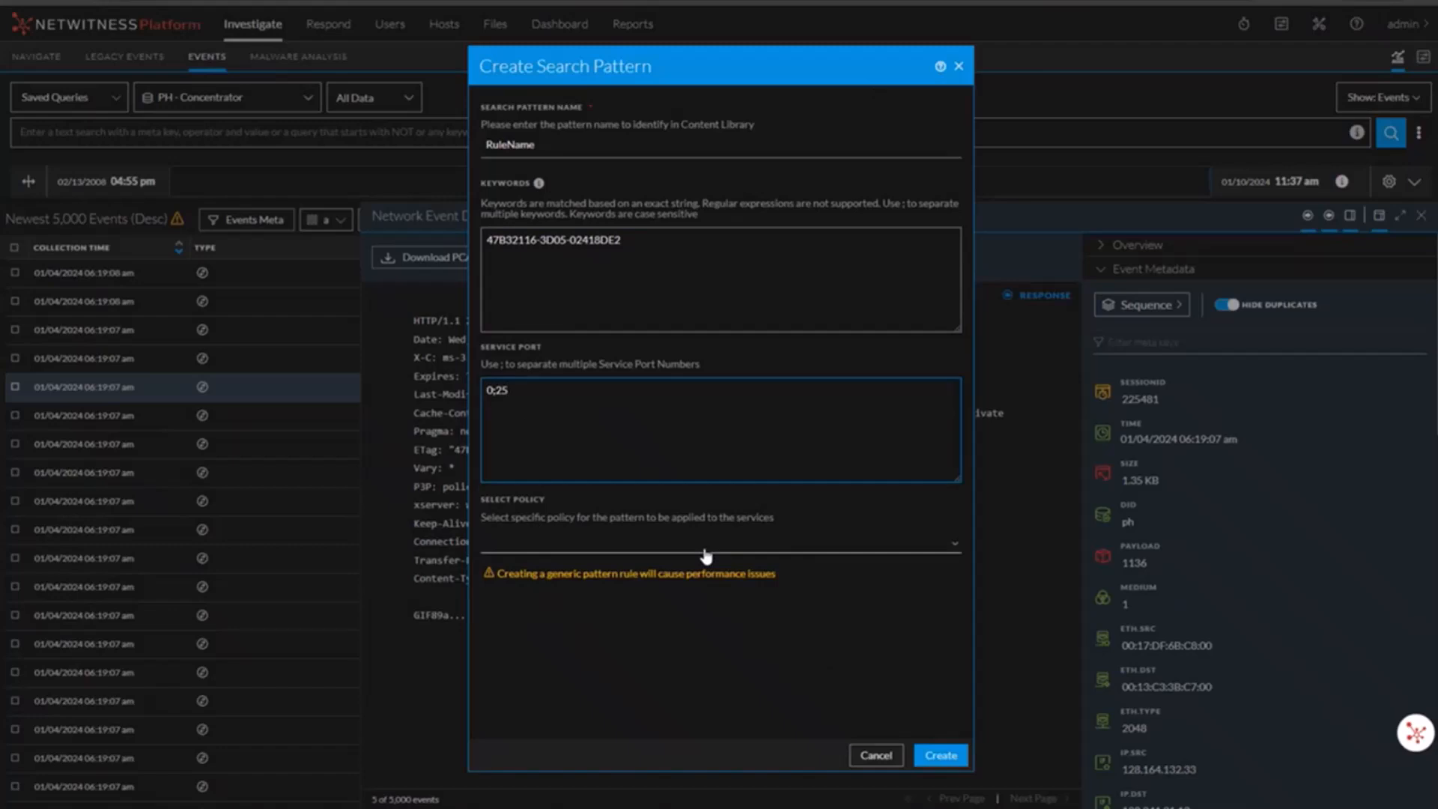
Step: Assign the Test policy to the search pattern and create and publish it
{"action": "left_click", "coordinate": [667, 547]}
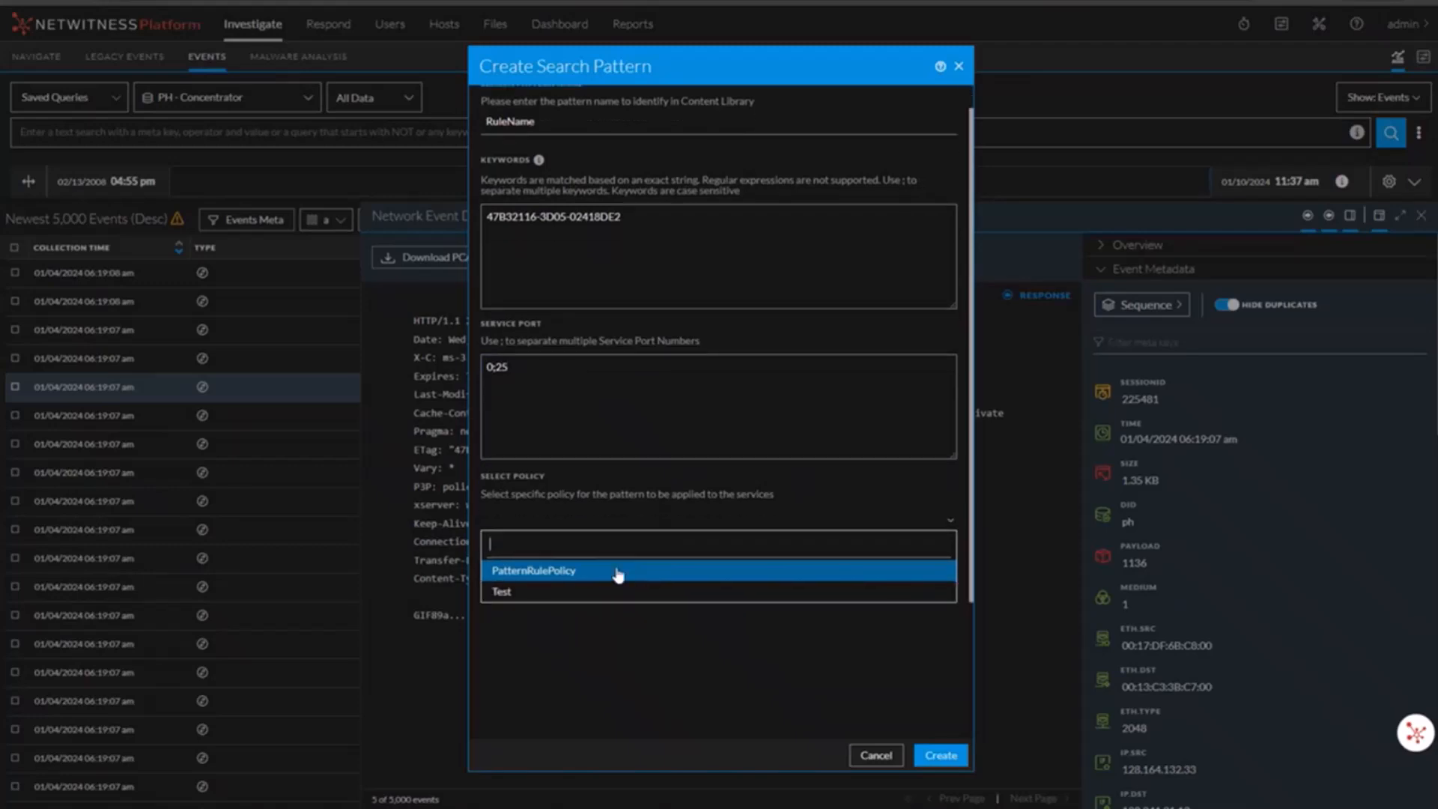
{"action": "left_click", "coordinate": [587, 592]}
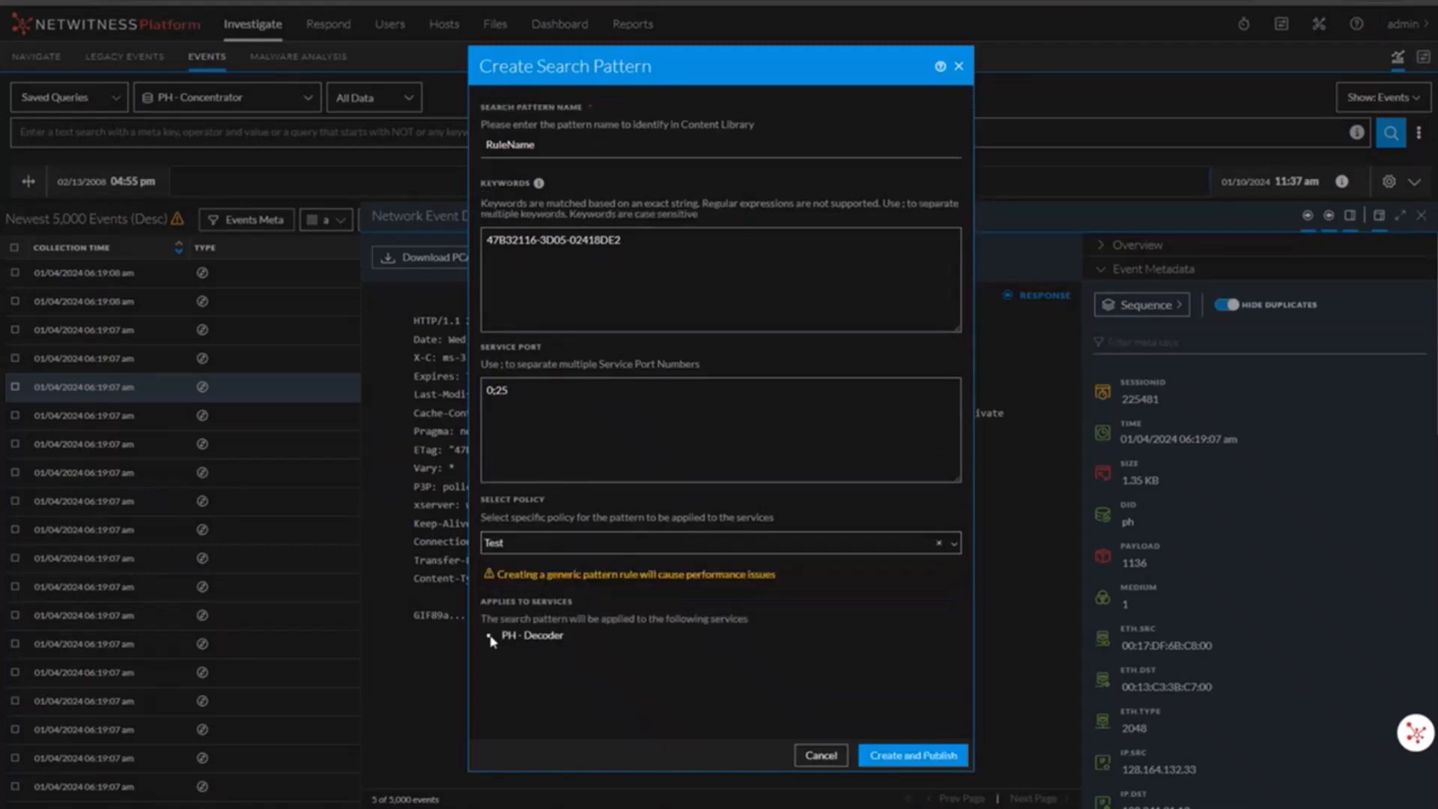
{"action": "left_click", "coordinate": [913, 756]}
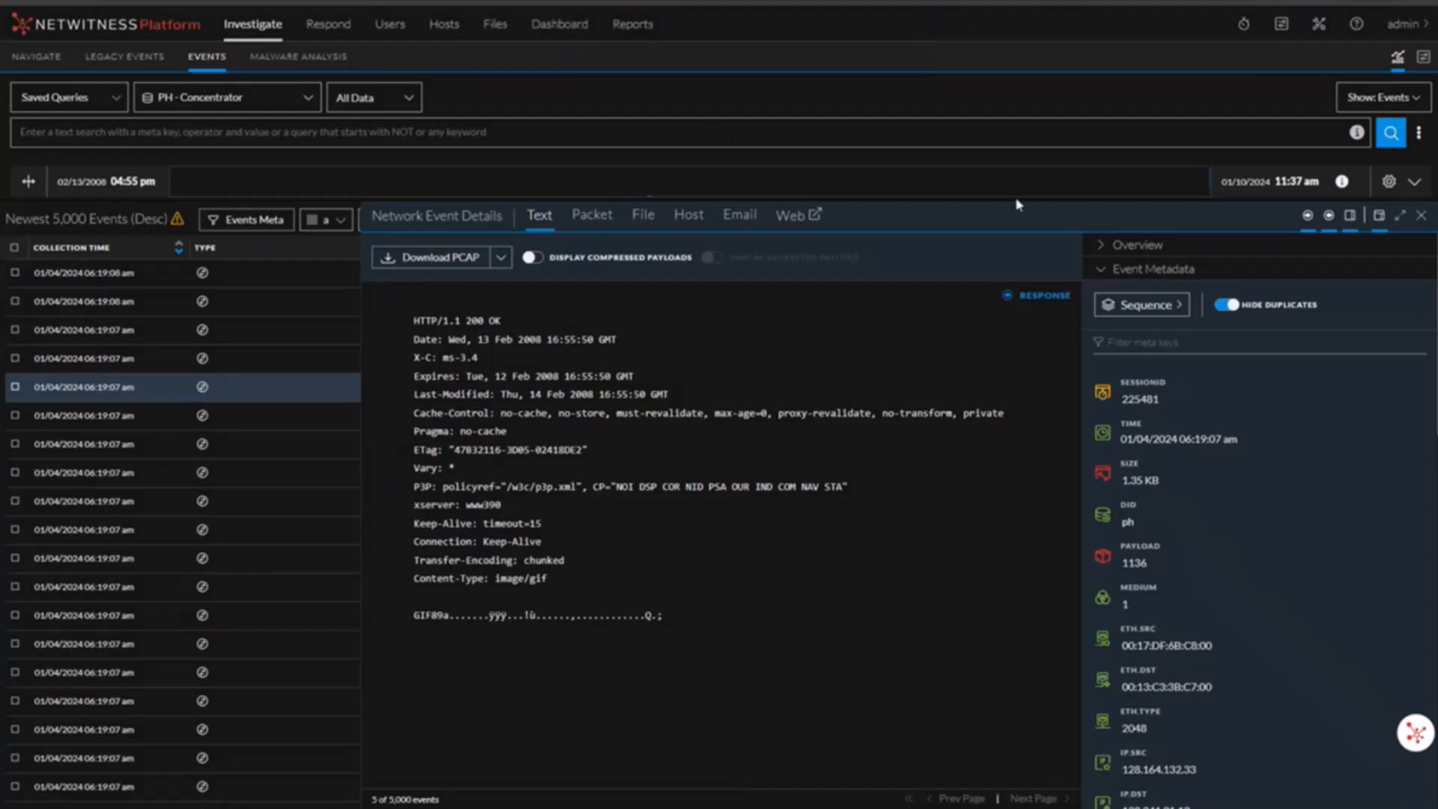
Step: Open the Search Pattern Rule list in the policies Content Library
{"action": "left_click", "coordinate": [1283, 33]}
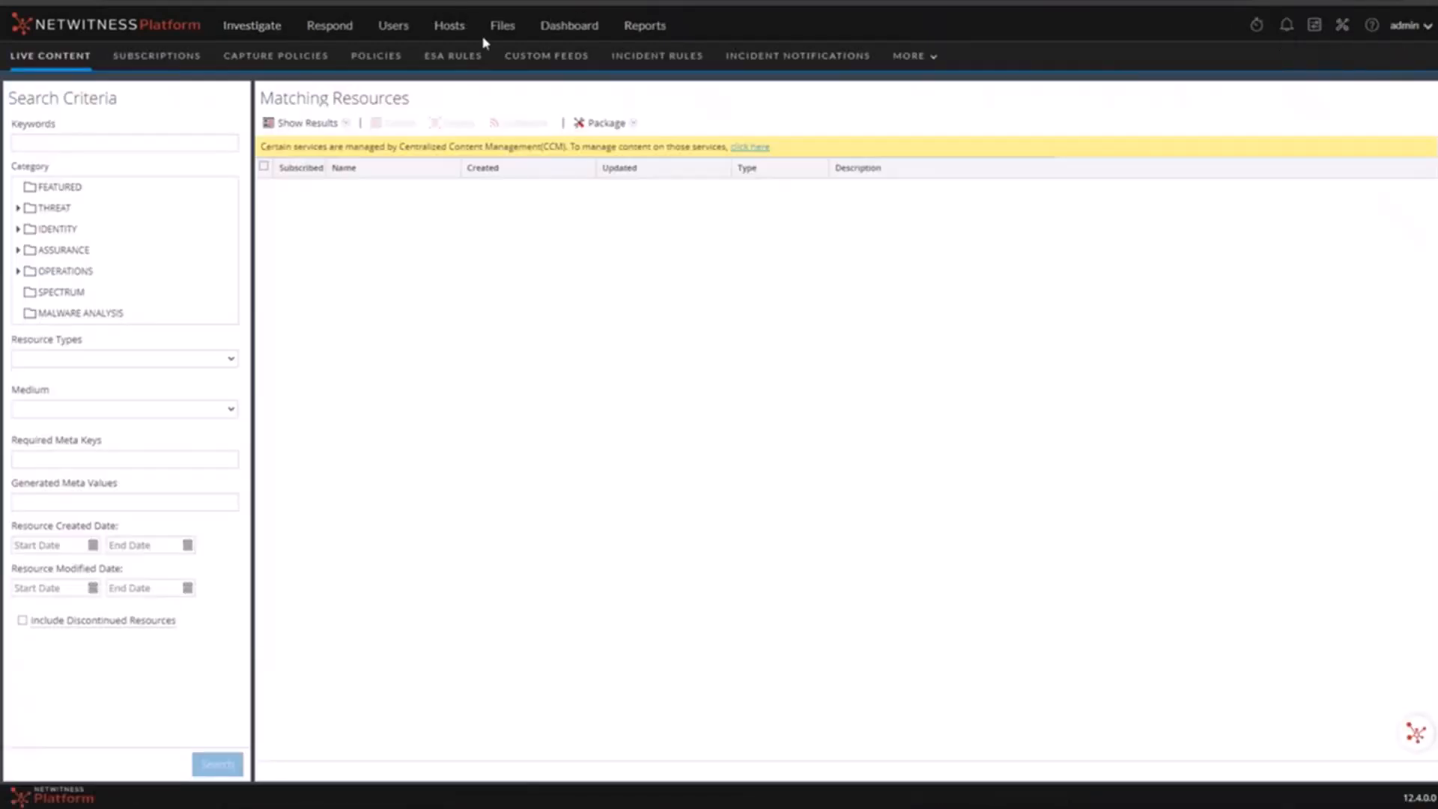
{"action": "left_click", "coordinate": [372, 57]}
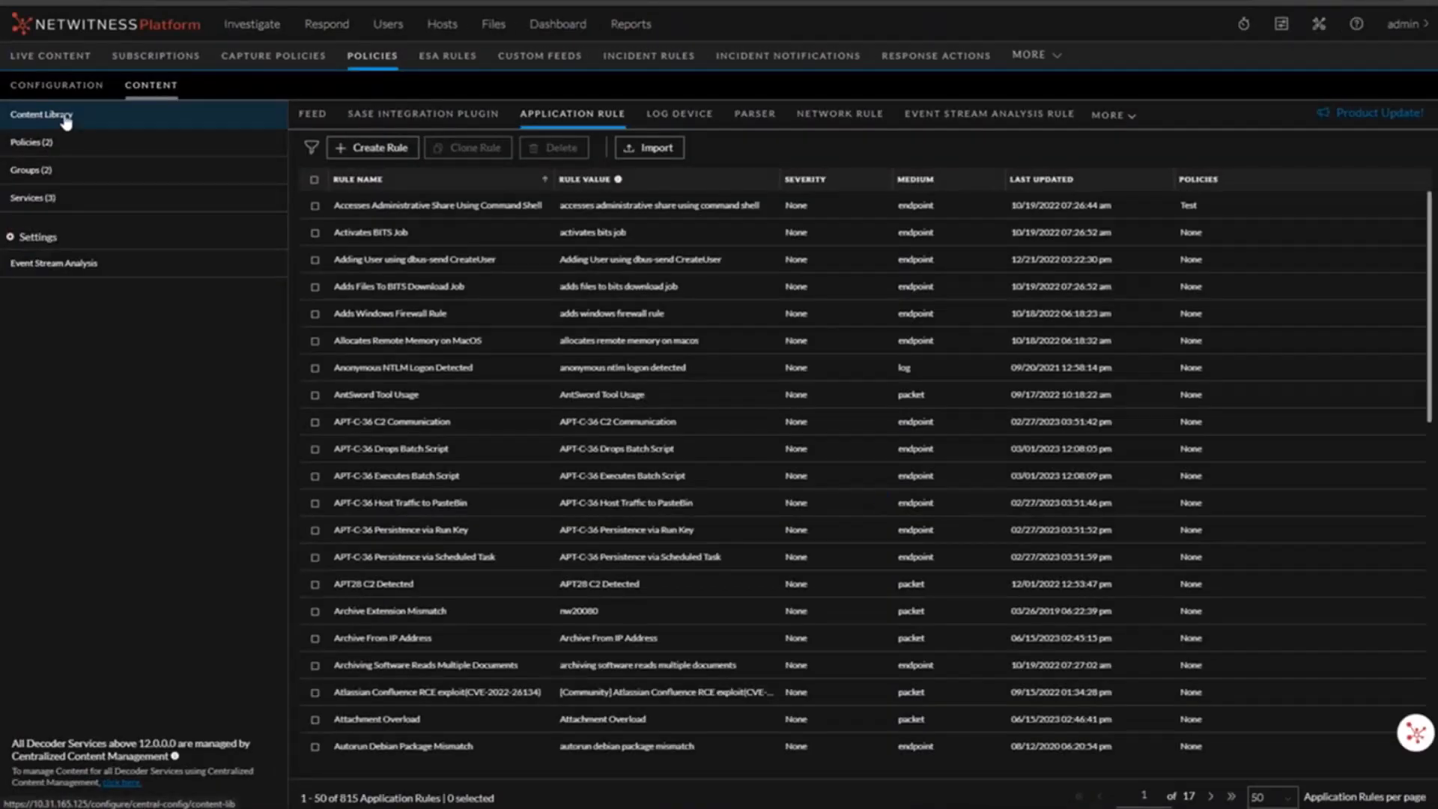
{"action": "left_click", "coordinate": [1110, 116]}
{"action": "left_click", "coordinate": [1116, 143]}
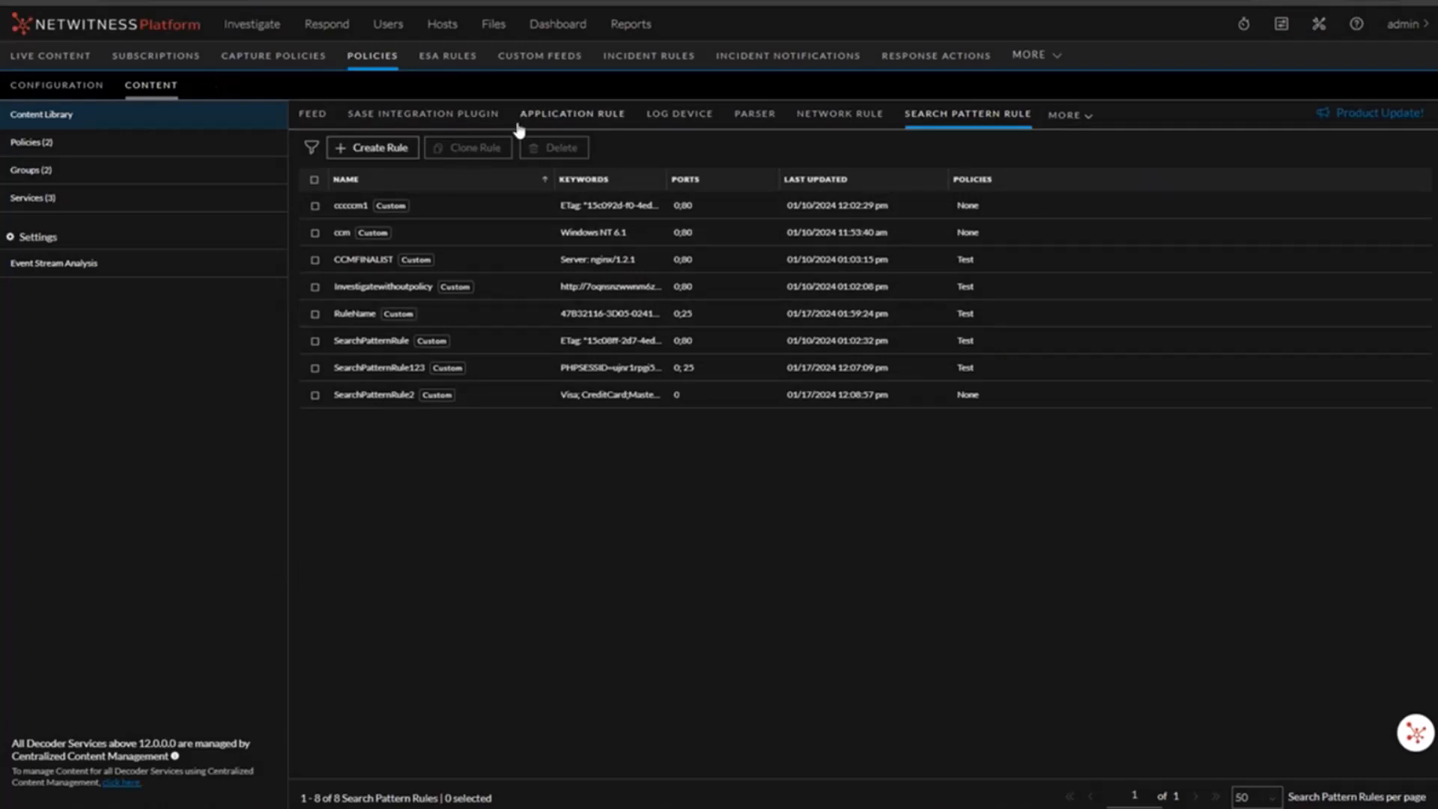
Step: Start a new search pattern rule named RuleTest
{"action": "left_click", "coordinate": [388, 153]}
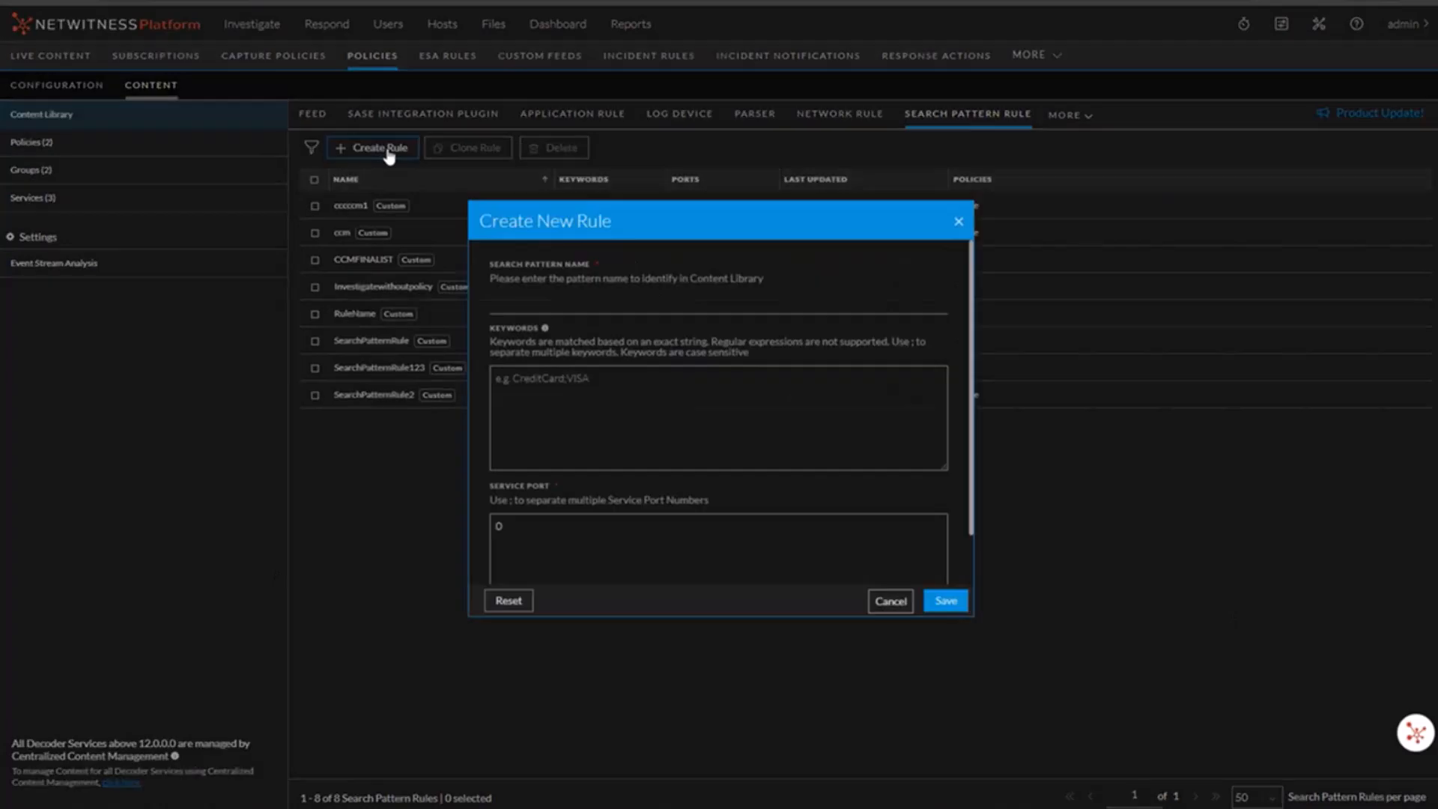
{"action": "left_click", "coordinate": [684, 305]}
{"action": "type", "text": "Ru"}
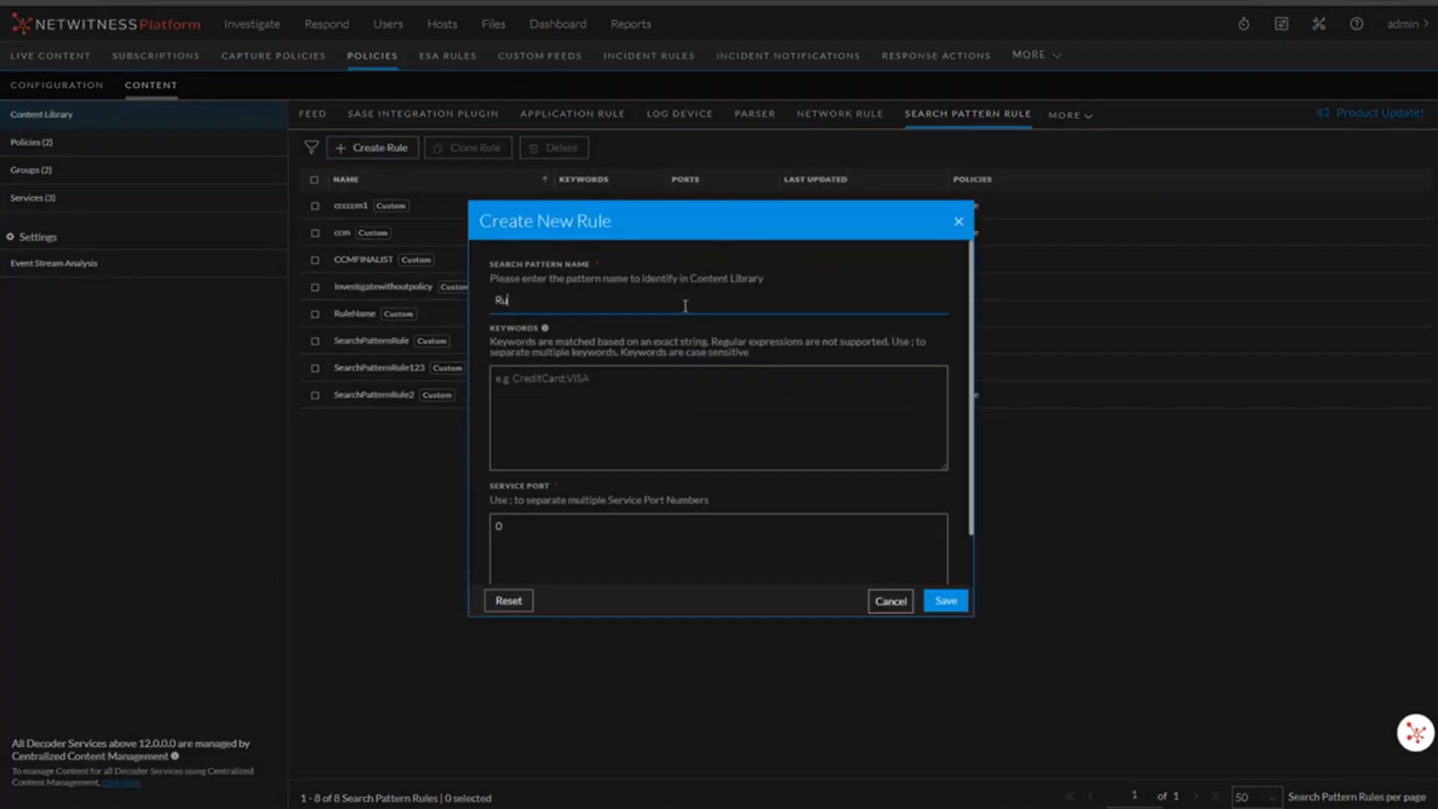
{"action": "type", "text": "leTest"}
Step: Enter the keywords Visa;creditcard for RuleTest and save the rule
{"action": "left_click", "coordinate": [631, 396]}
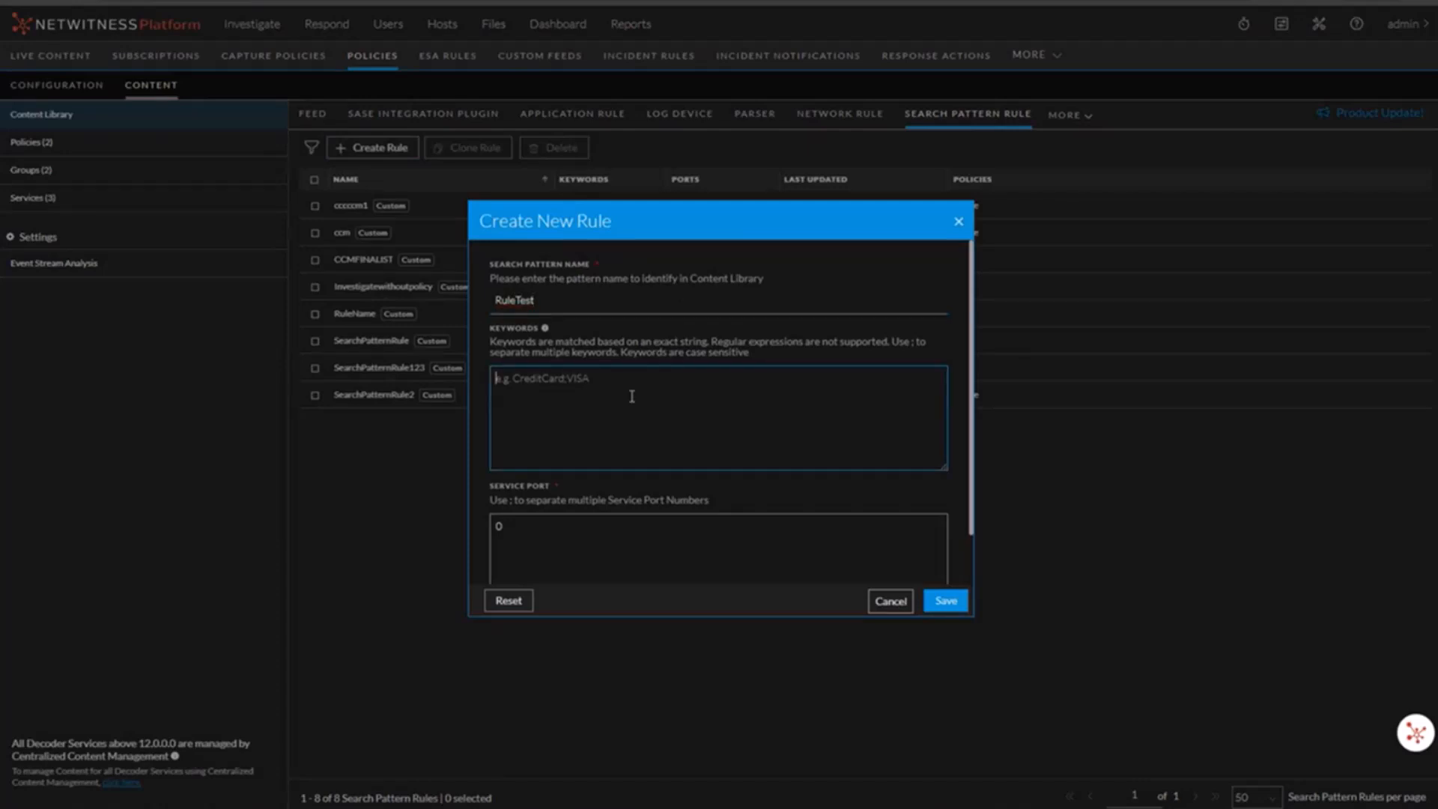
{"action": "type", "text": "Visa;creditcard"}
{"action": "left_click", "coordinate": [647, 546]}
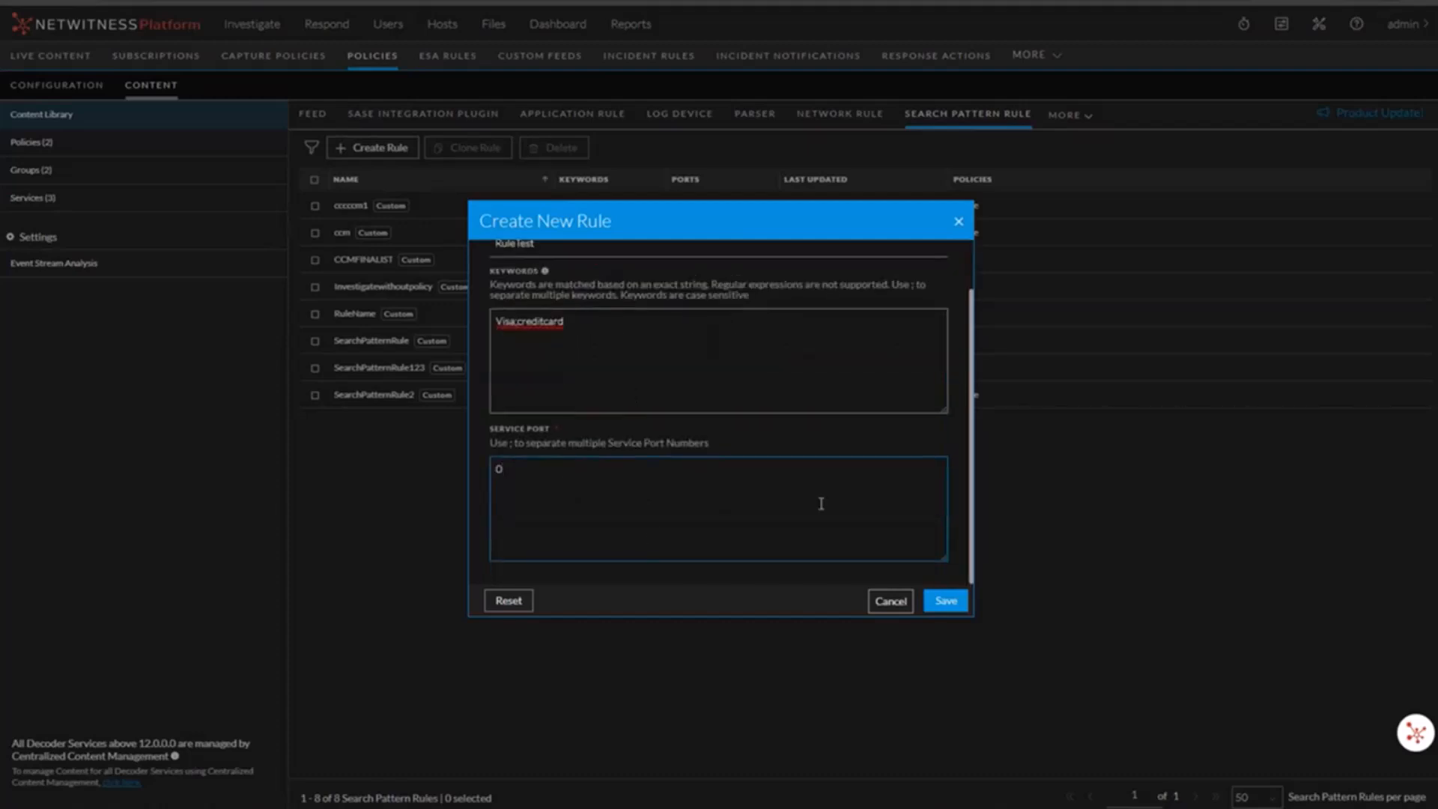
{"action": "left_click", "coordinate": [945, 601]}
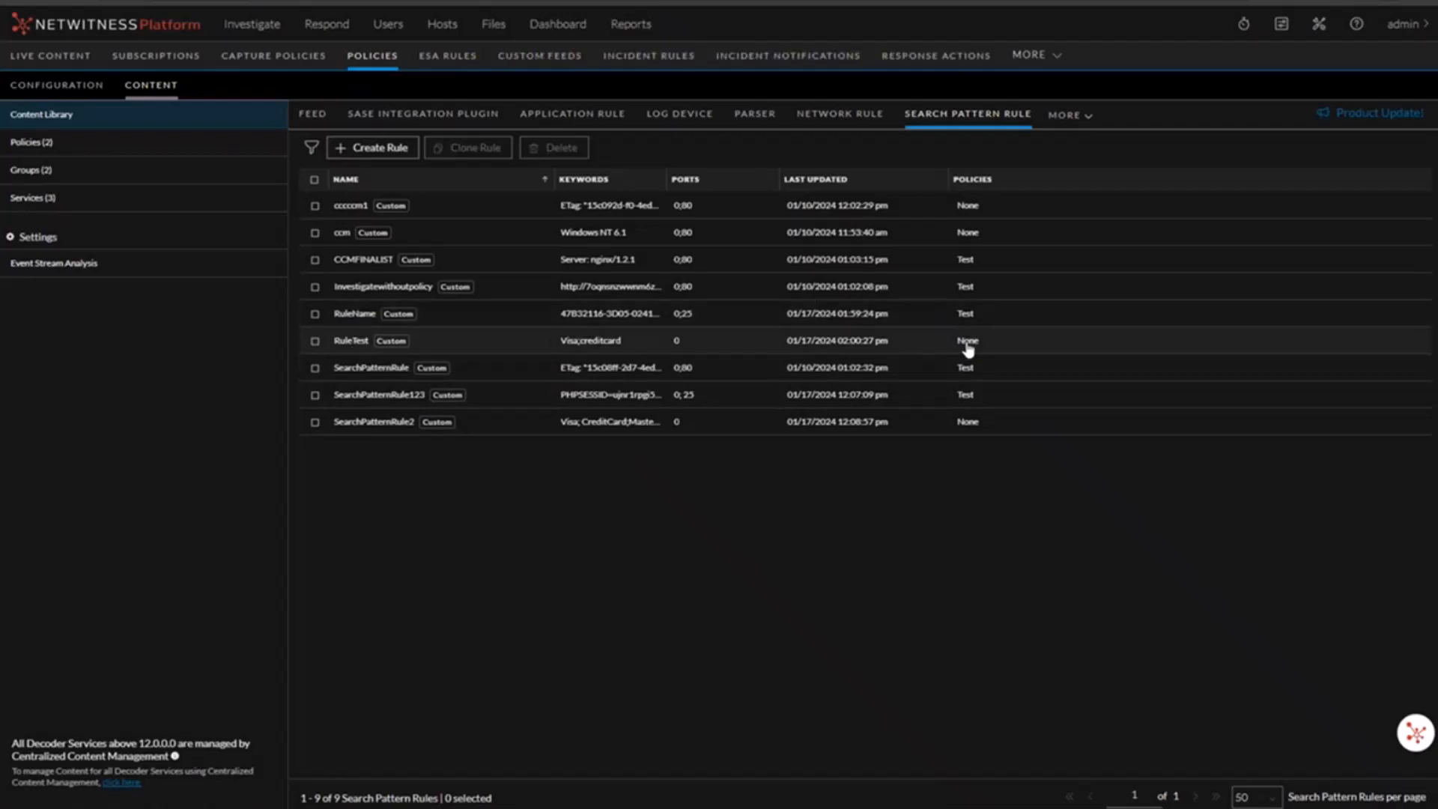
Step: Edit PatternRulePolicy to add the RuleTest search pattern rule, then save and close the policy
{"action": "left_click", "coordinate": [174, 146]}
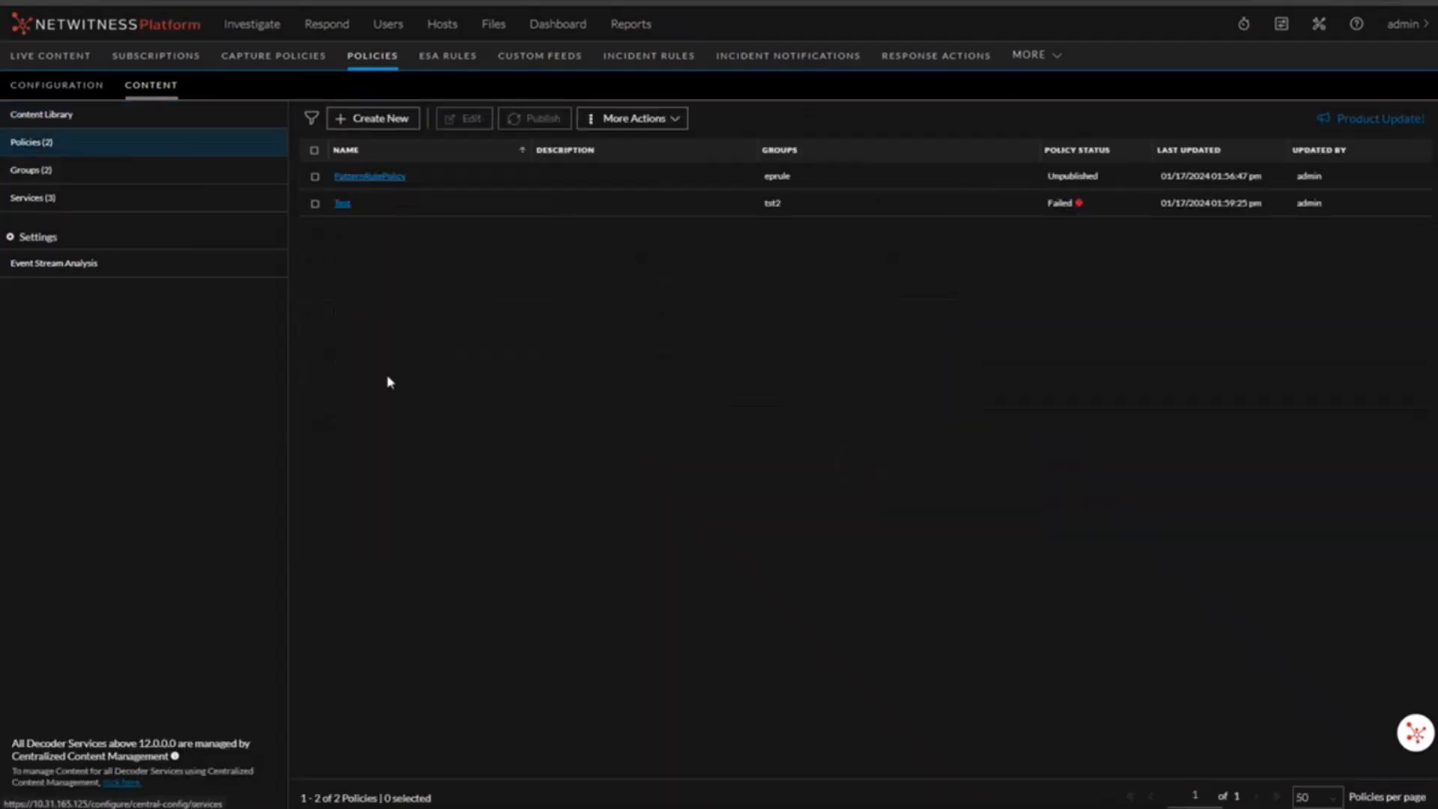
{"action": "left_click", "coordinate": [371, 177]}
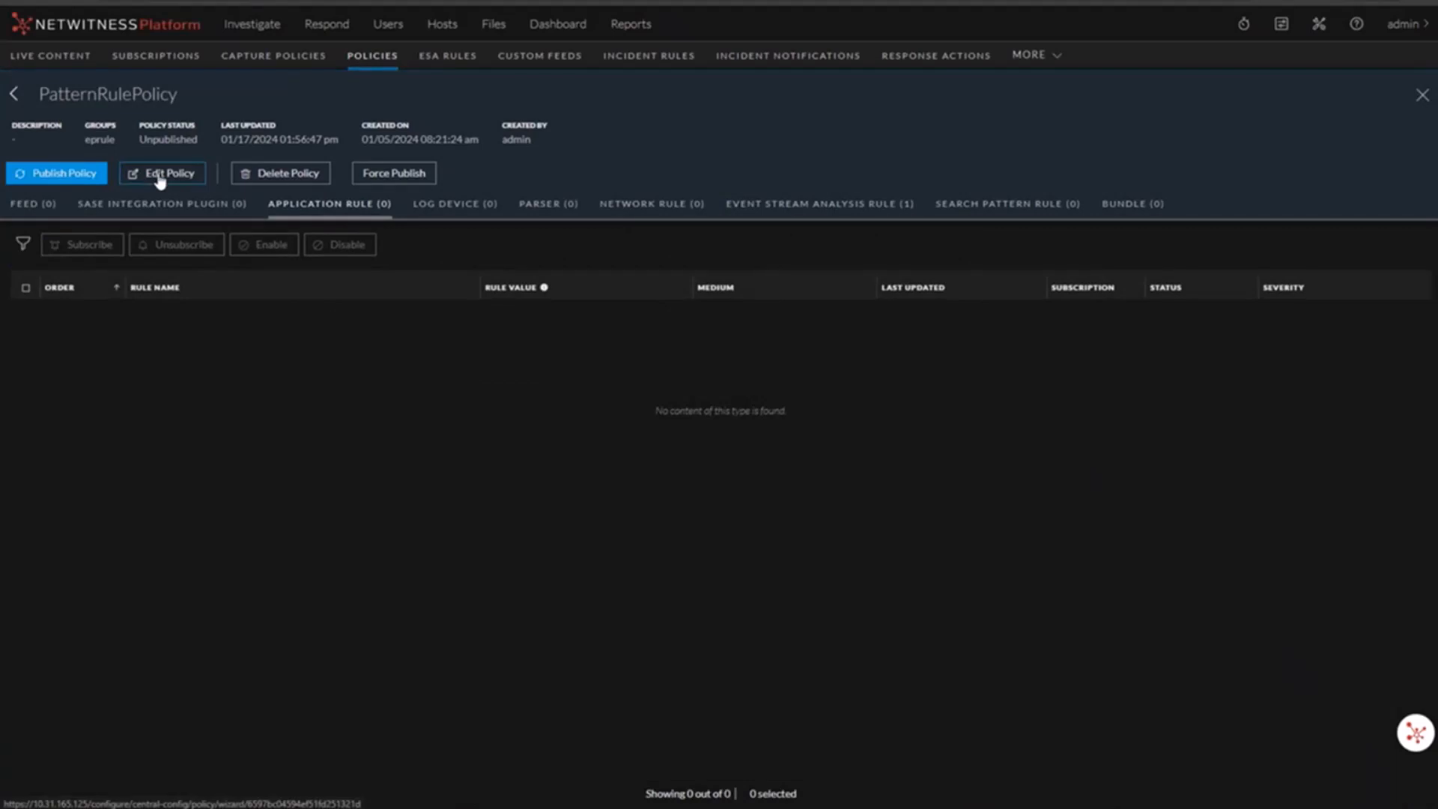
{"action": "left_click", "coordinate": [160, 177]}
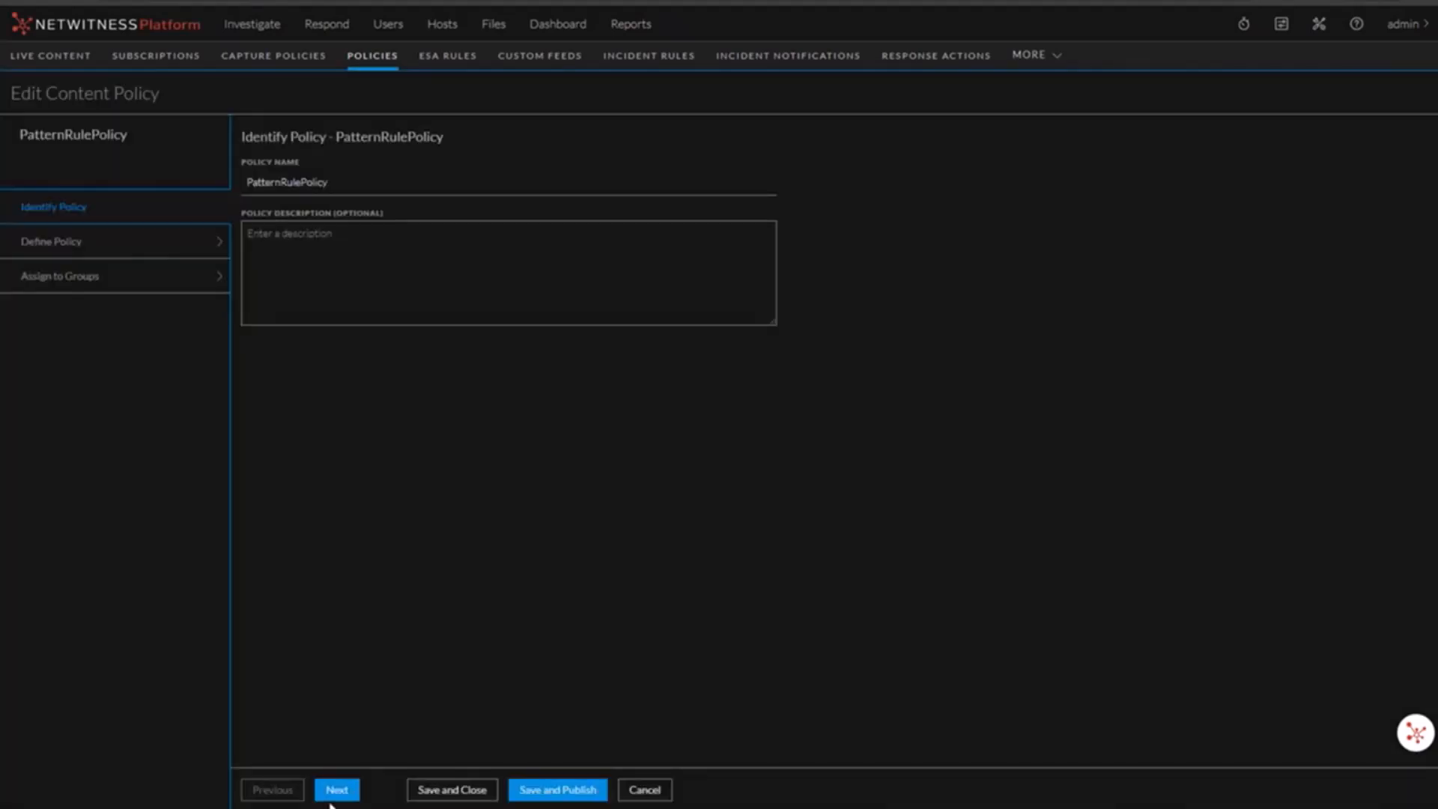
{"action": "left_click", "coordinate": [335, 792]}
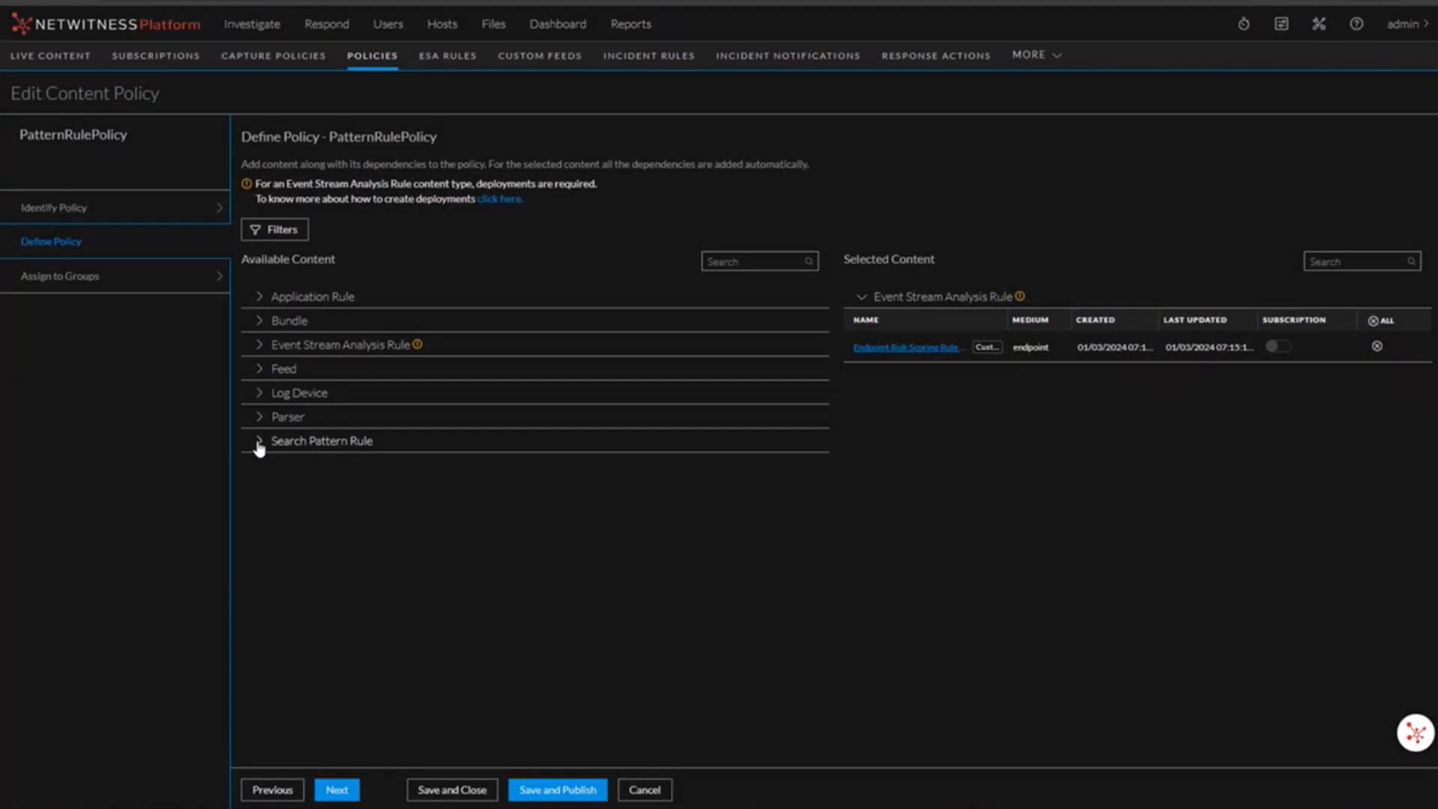
{"action": "left_click", "coordinate": [261, 442]}
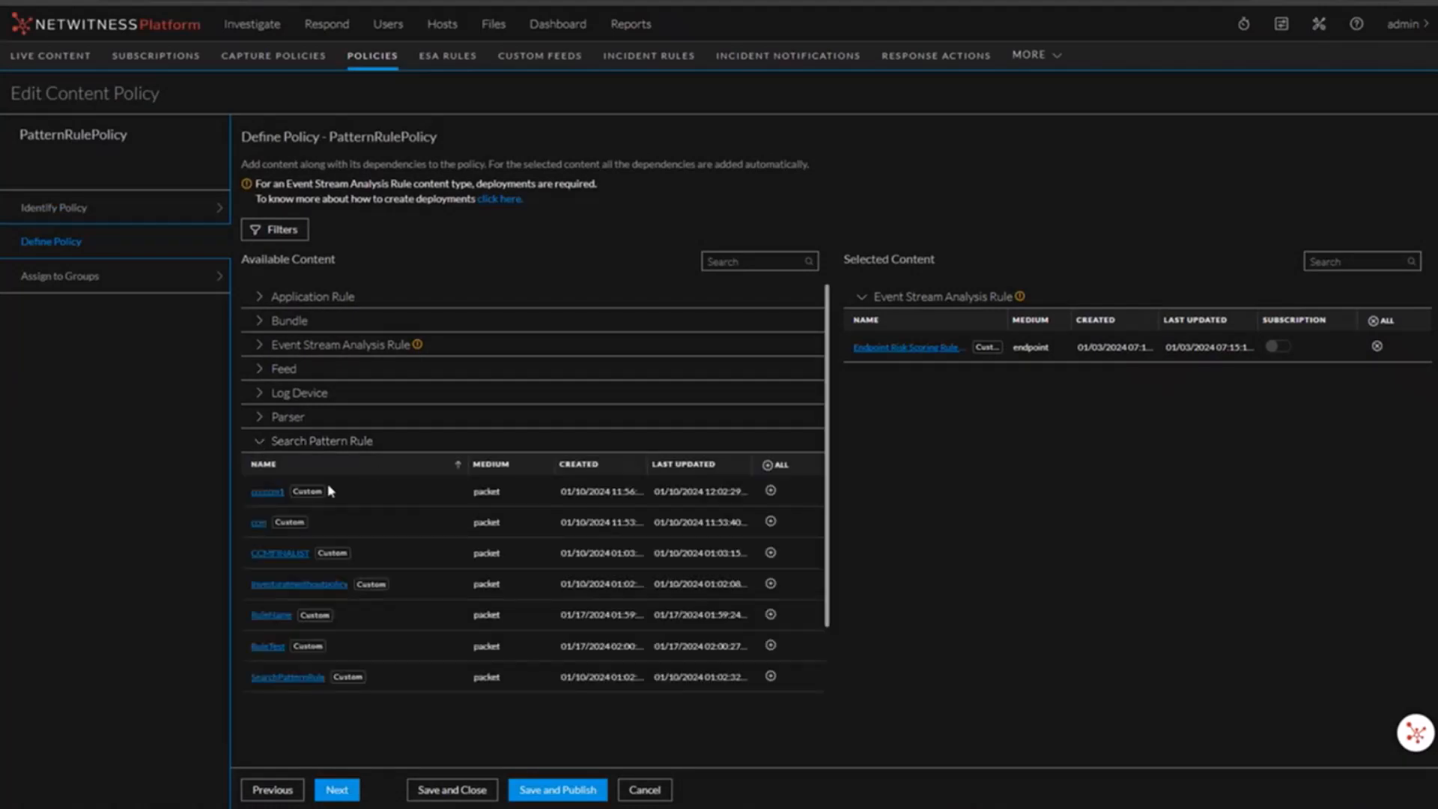
{"action": "left_click", "coordinate": [264, 647]}
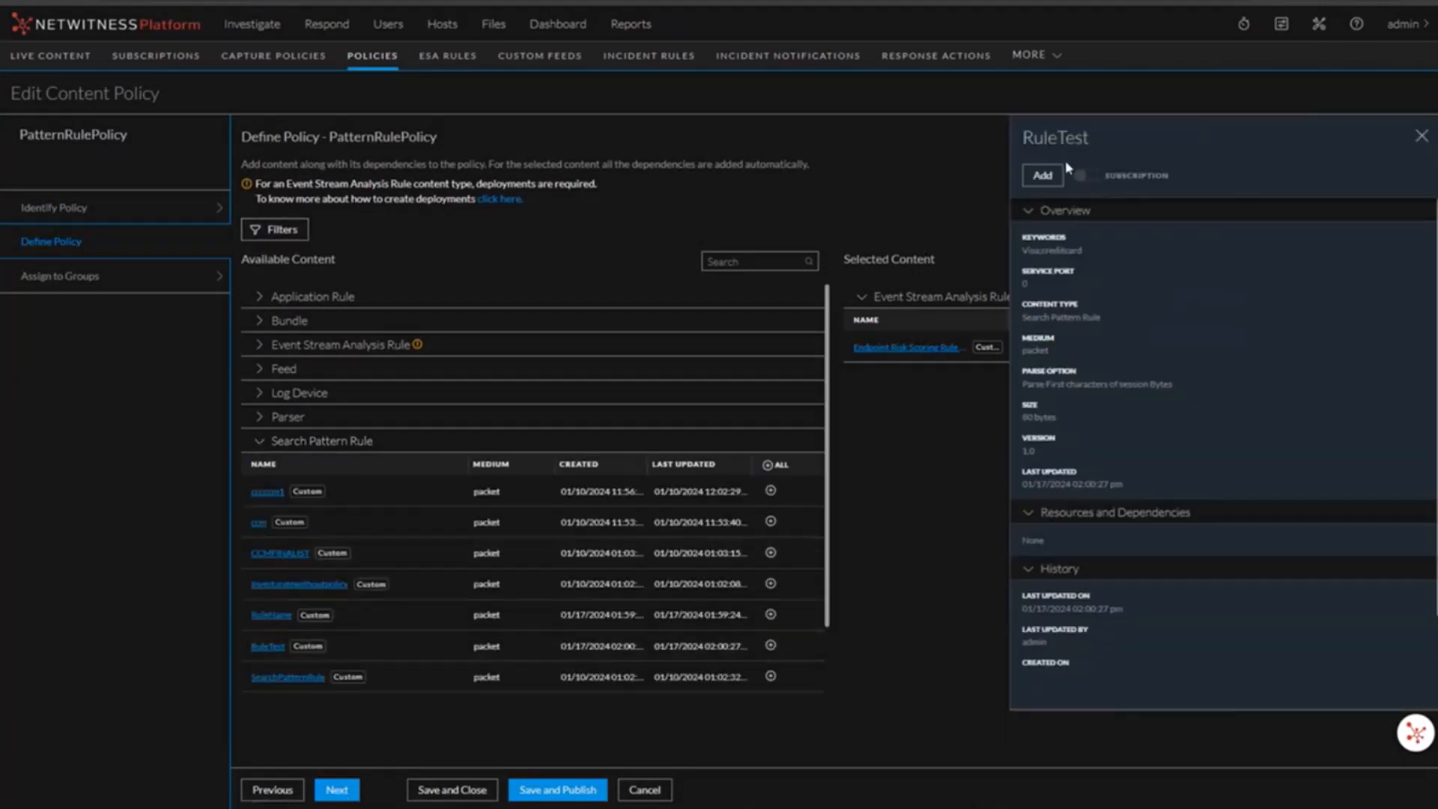
{"action": "left_click", "coordinate": [1042, 174]}
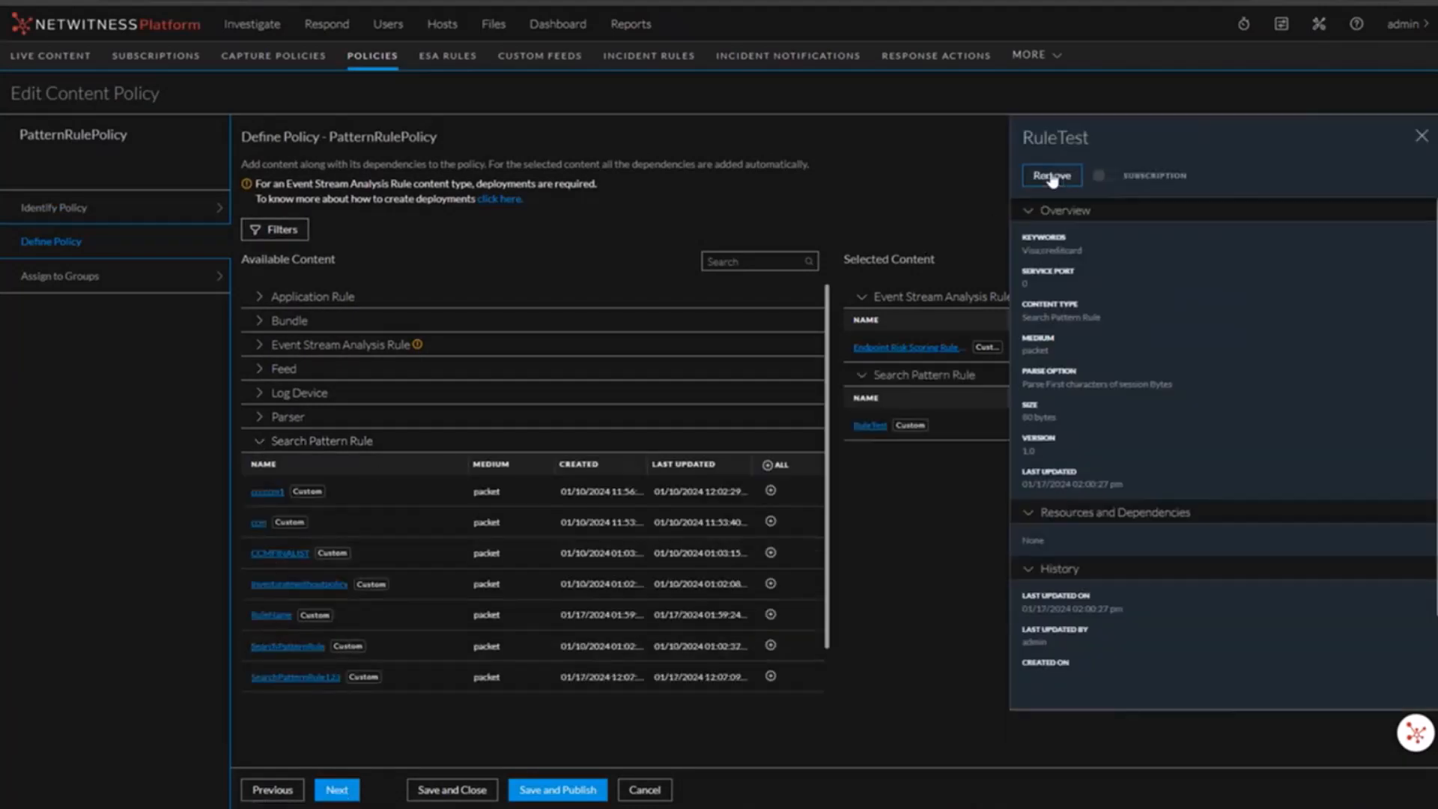
{"action": "left_click", "coordinate": [1420, 136]}
{"action": "left_click_drag", "start_coordinate": [277, 617], "coordinate": [1052, 498]}
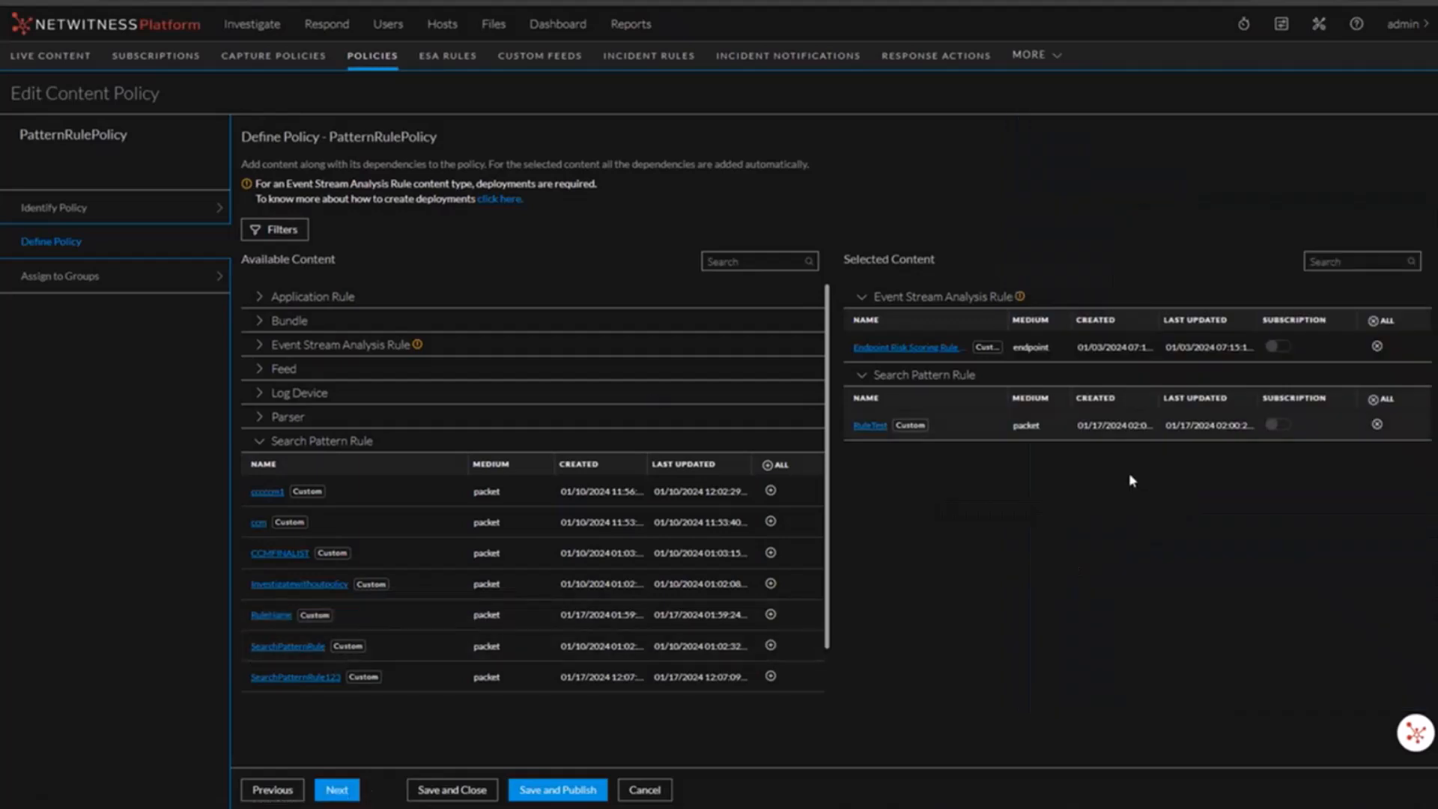
{"action": "left_click", "coordinate": [449, 791]}
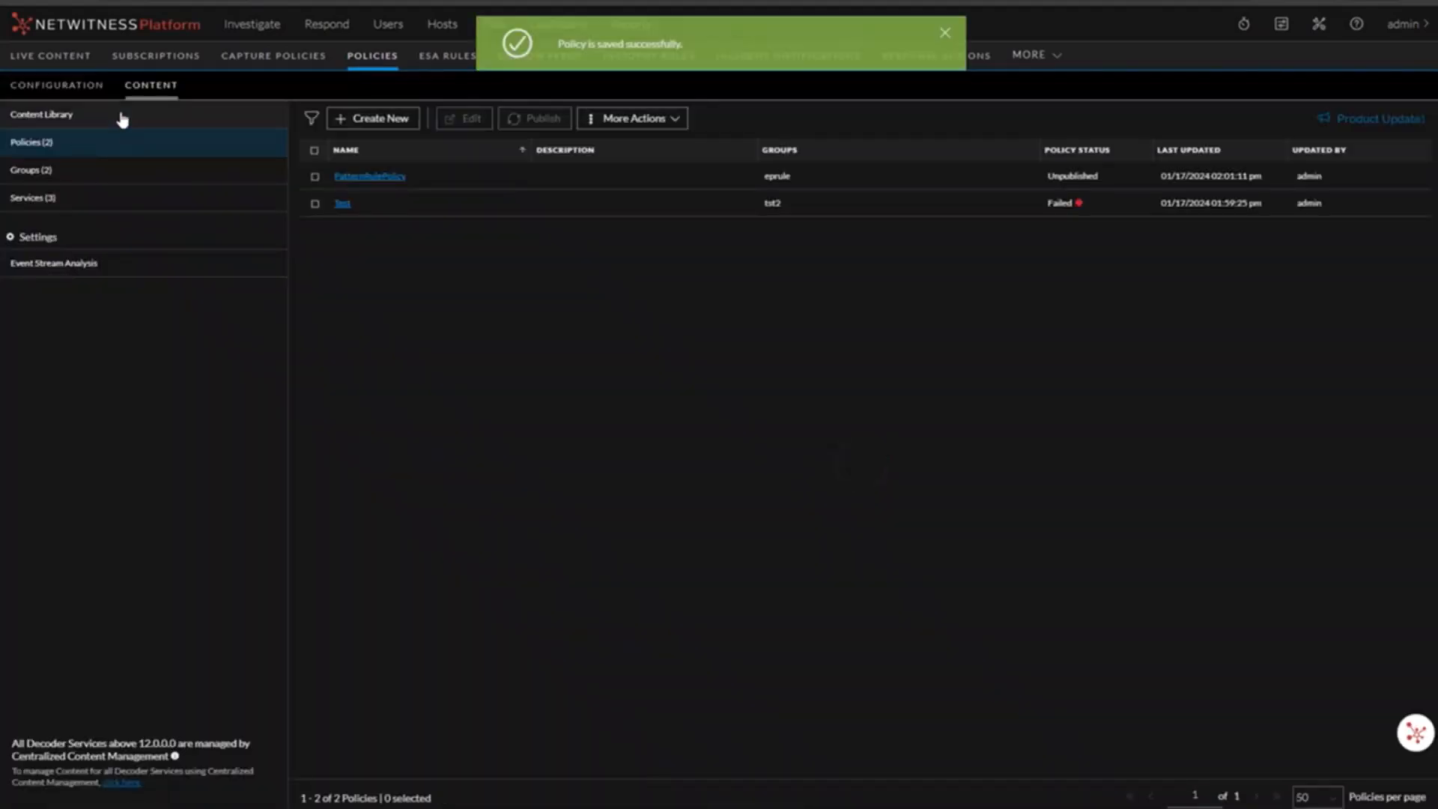
Step: Review the Search Pattern Rule list to see which policy RuleTest belongs to
{"action": "left_click", "coordinate": [122, 120]}
{"action": "left_click", "coordinate": [1119, 115]}
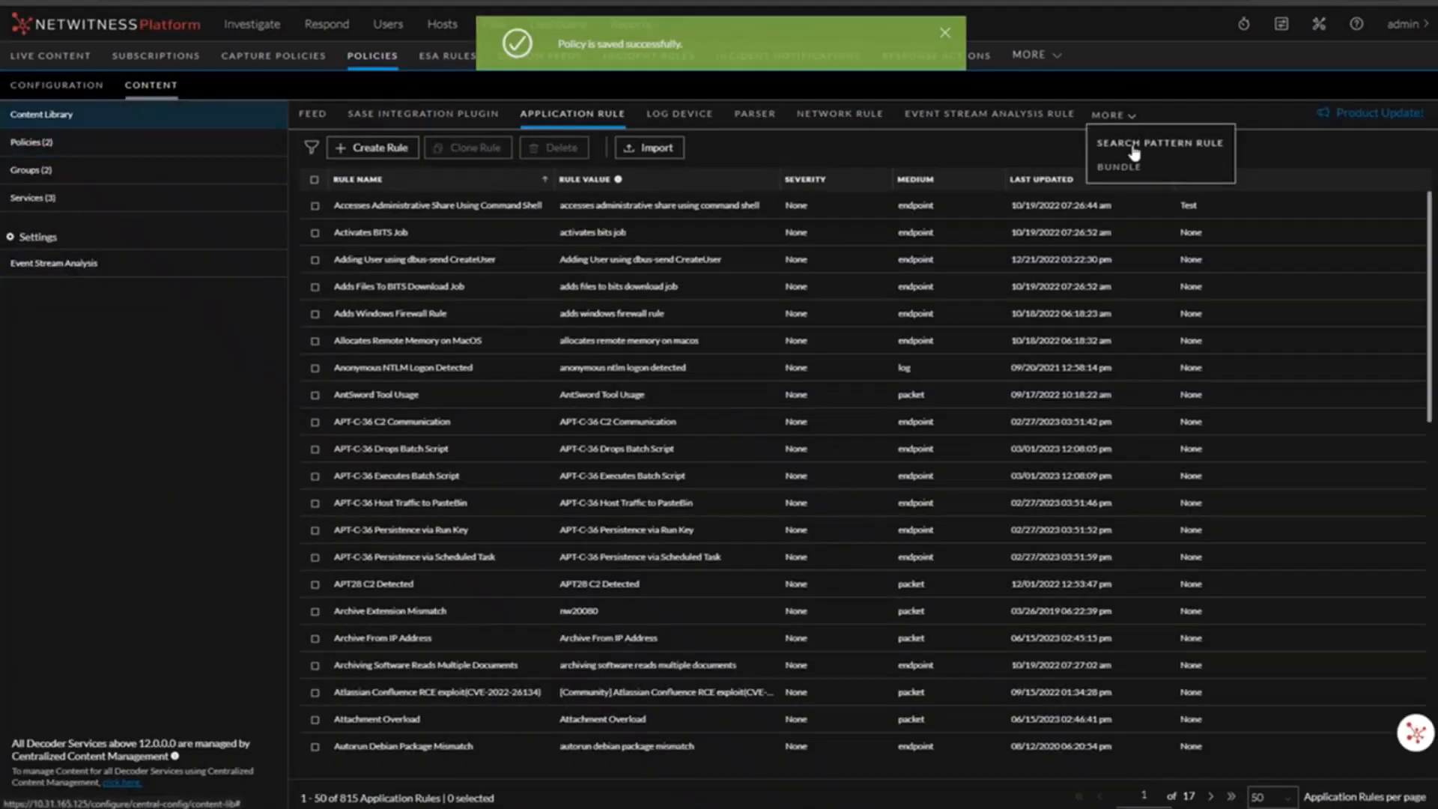
{"action": "left_click", "coordinate": [1134, 146]}
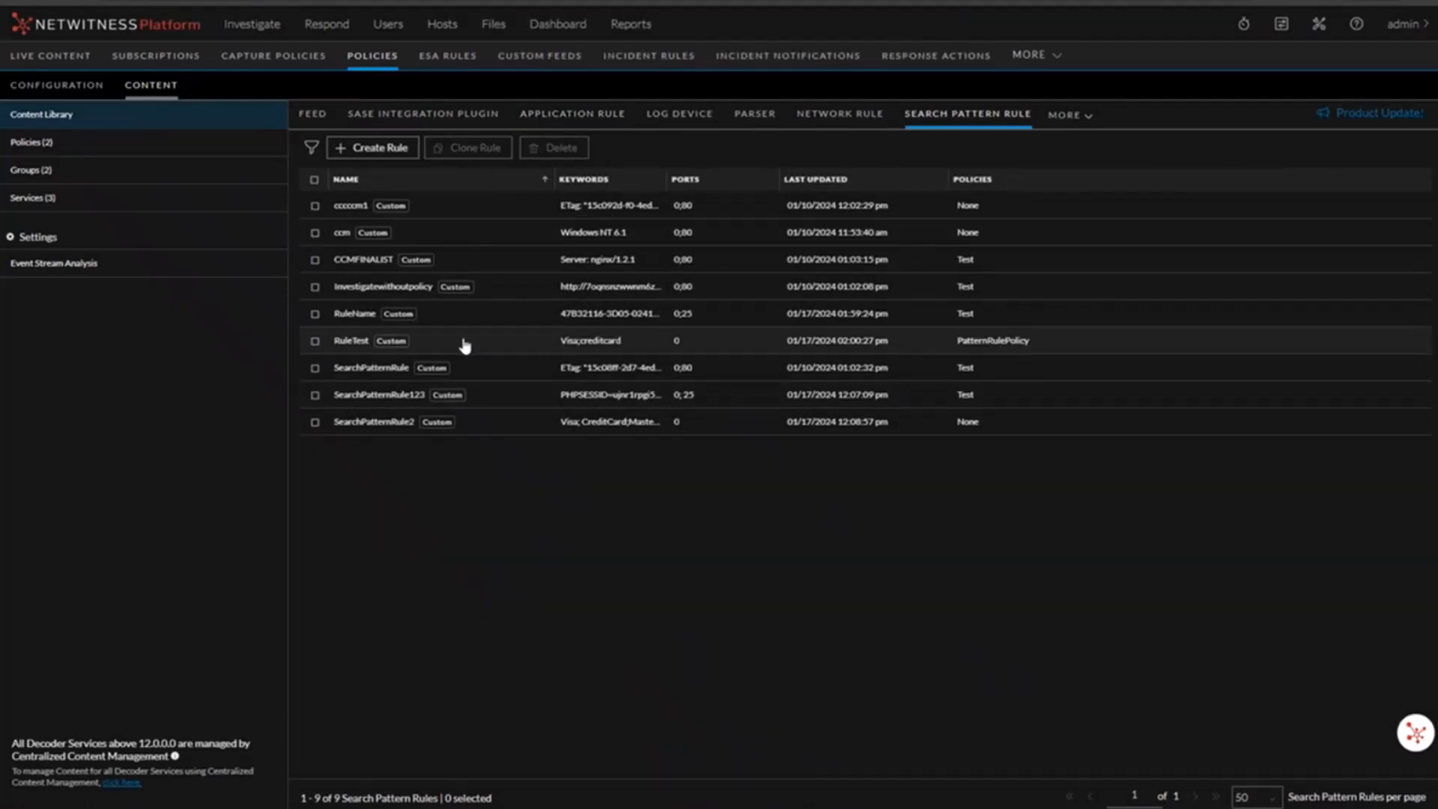
Step: Edit PatternRulePolicy to remove RuleTest from its selected content, then save and close
{"action": "left_click", "coordinate": [56, 144]}
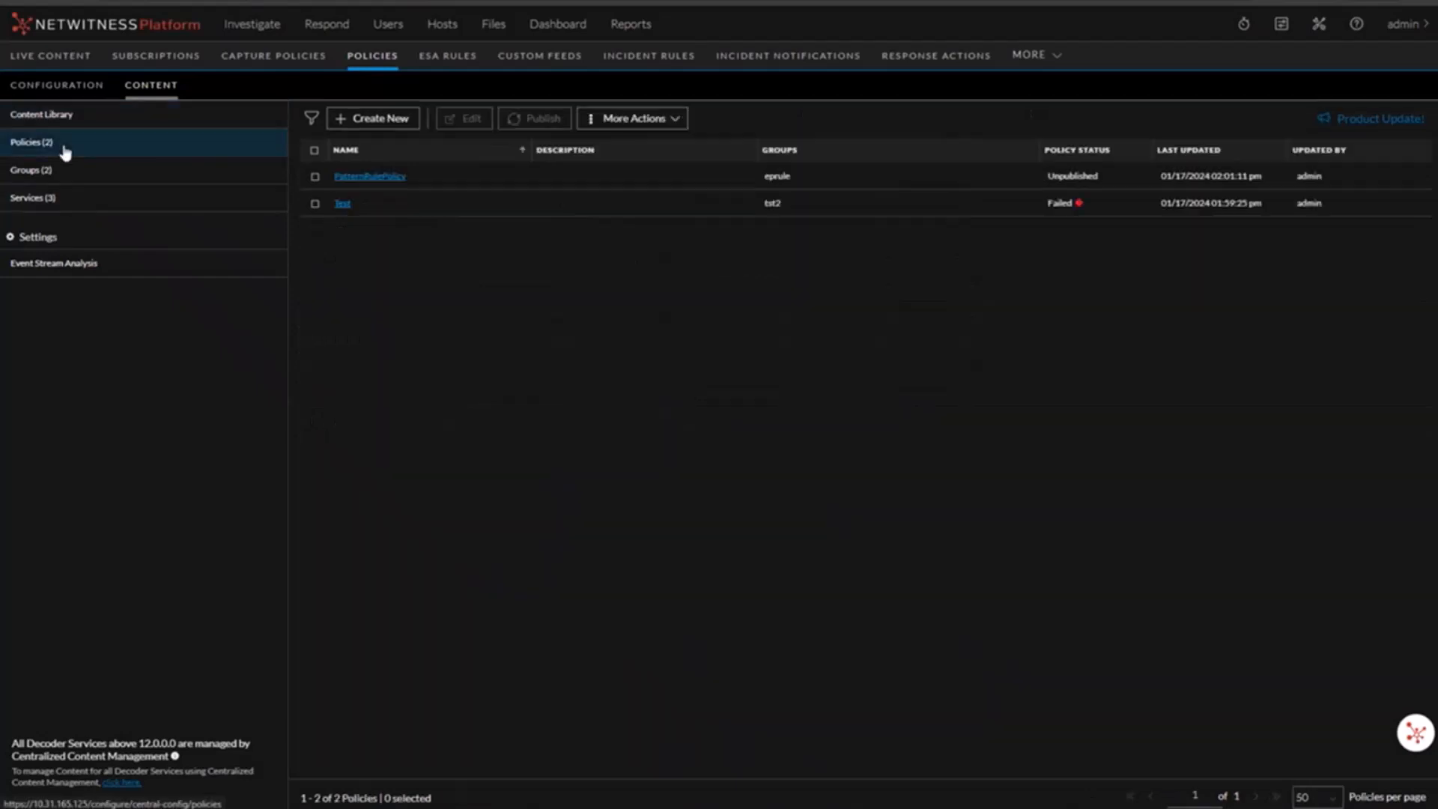
{"action": "left_click", "coordinate": [315, 176]}
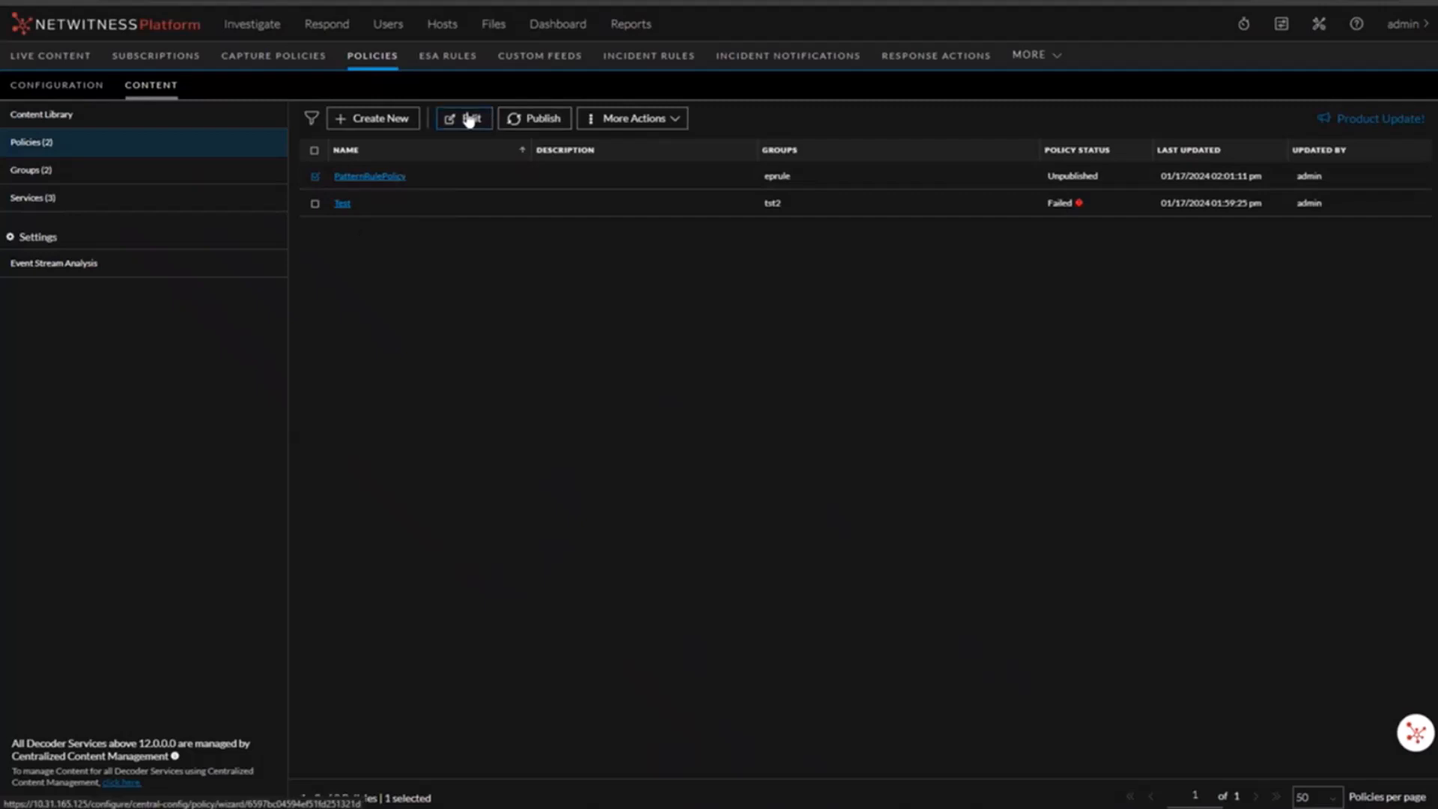
{"action": "left_click", "coordinate": [468, 120]}
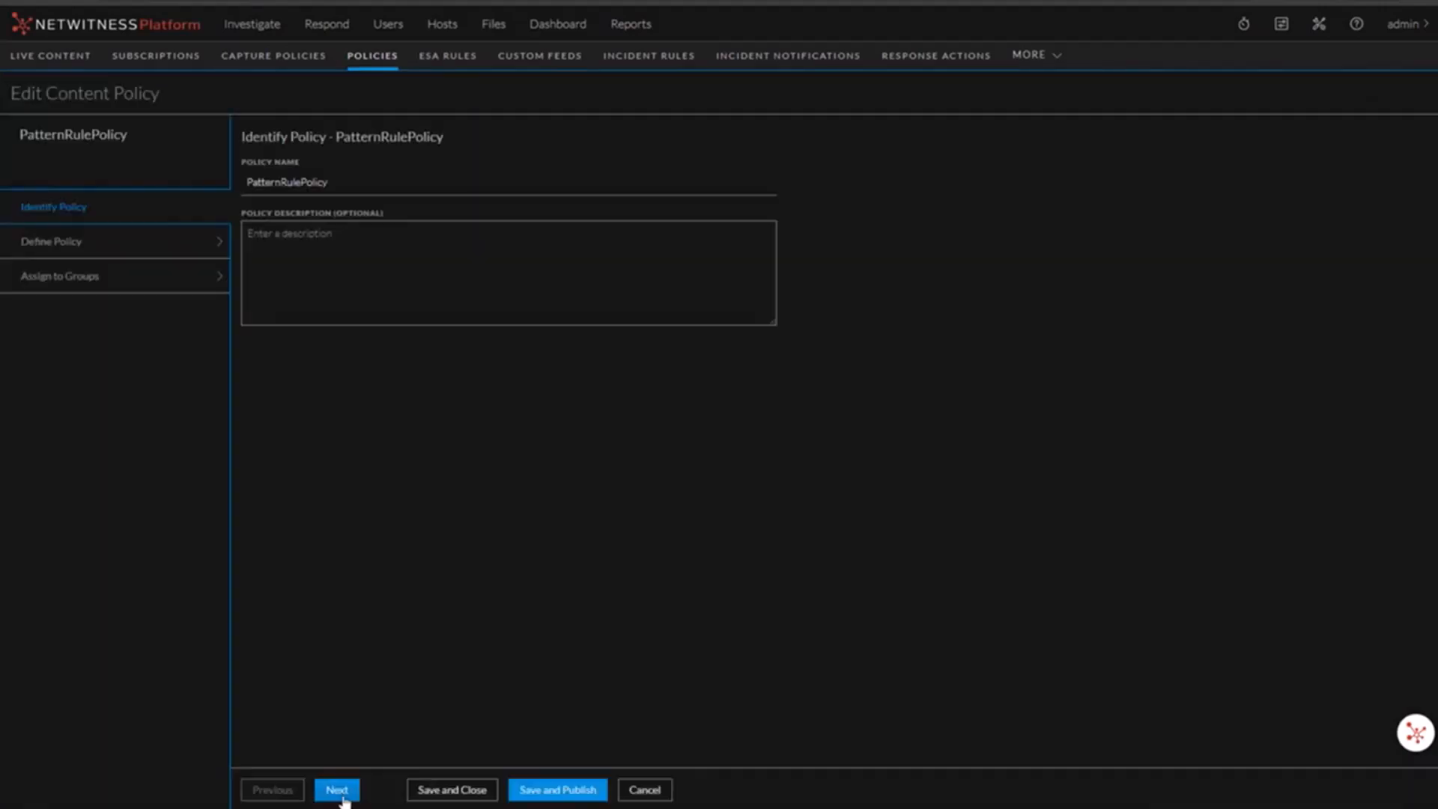
{"action": "left_click", "coordinate": [339, 791]}
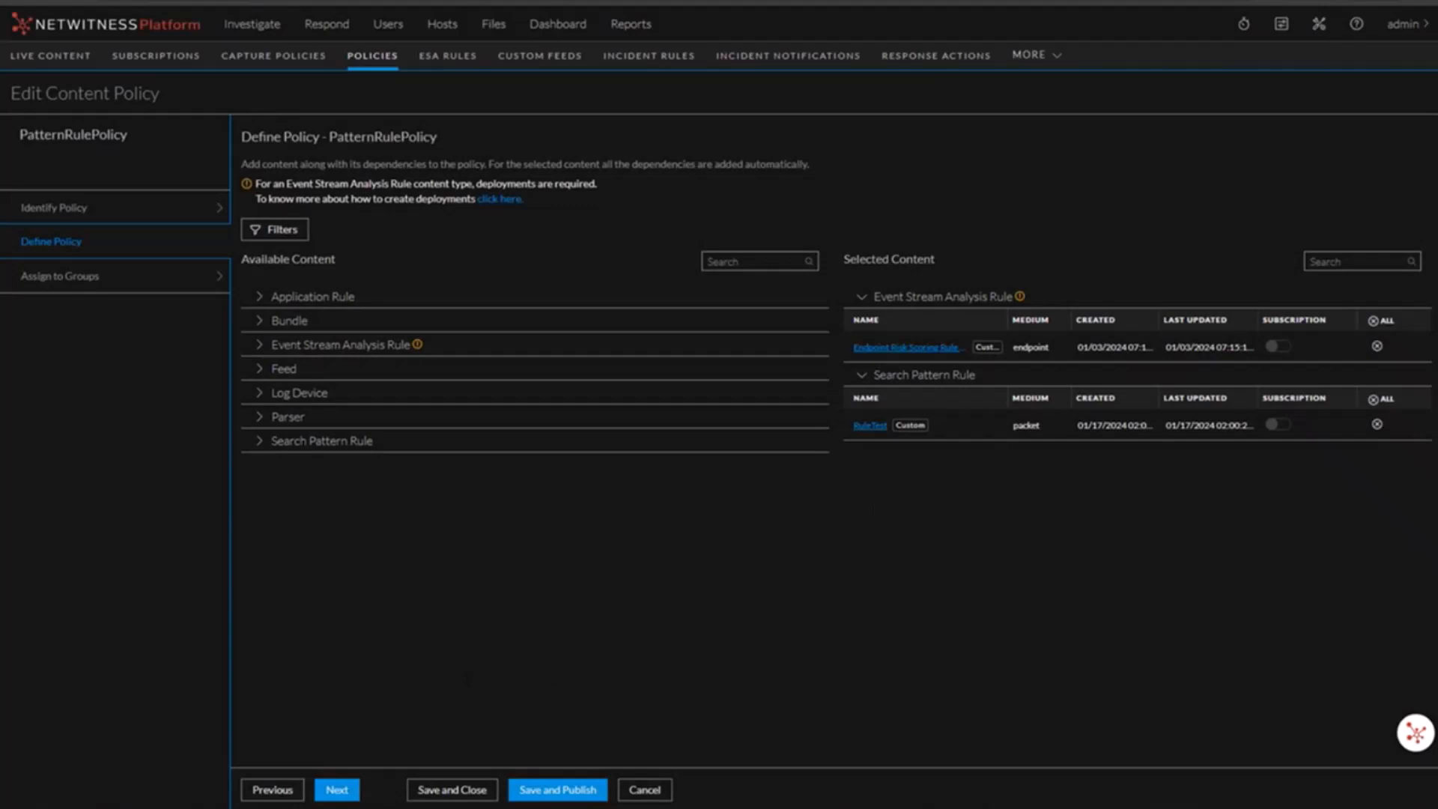
{"action": "left_click", "coordinate": [1377, 423]}
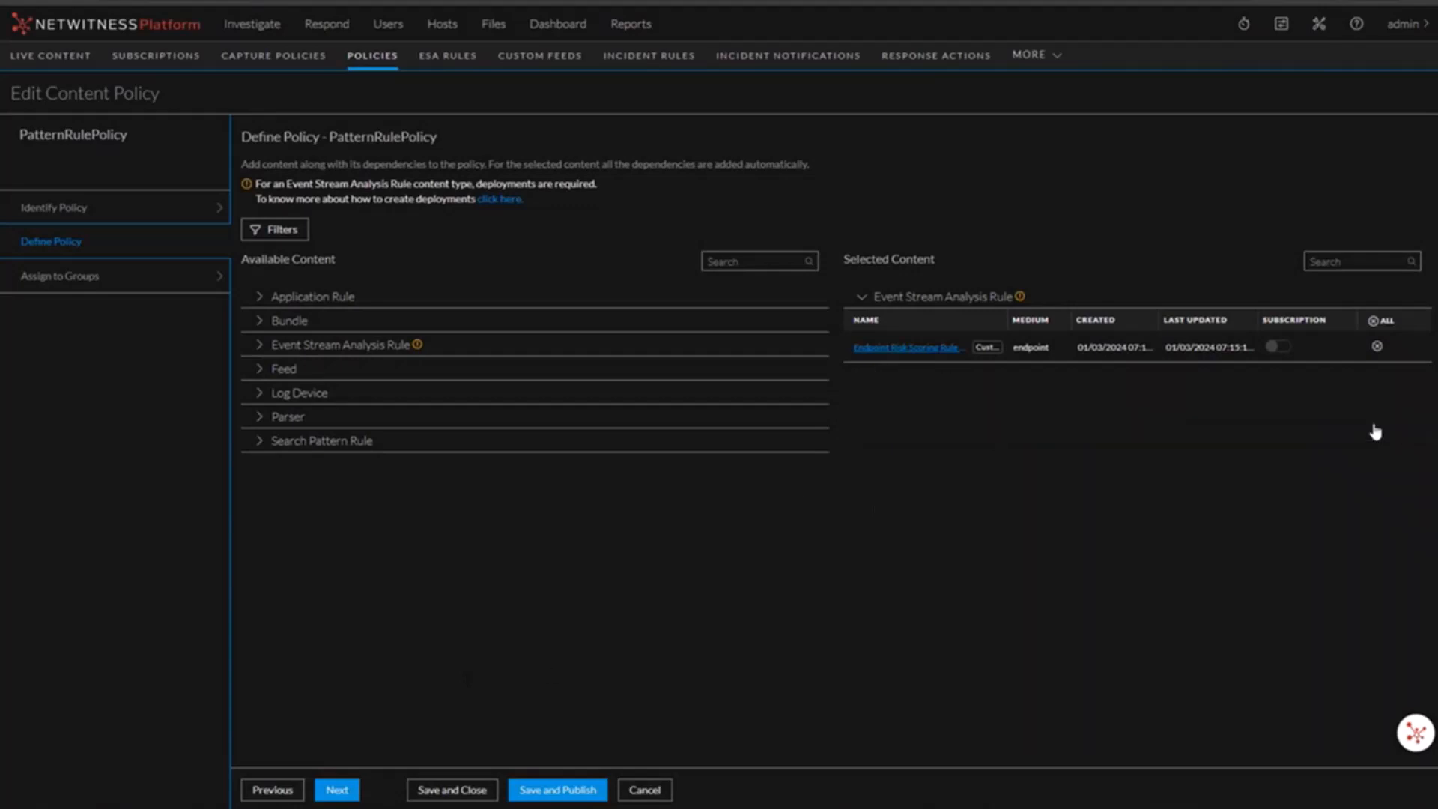
{"action": "left_click", "coordinate": [432, 791]}
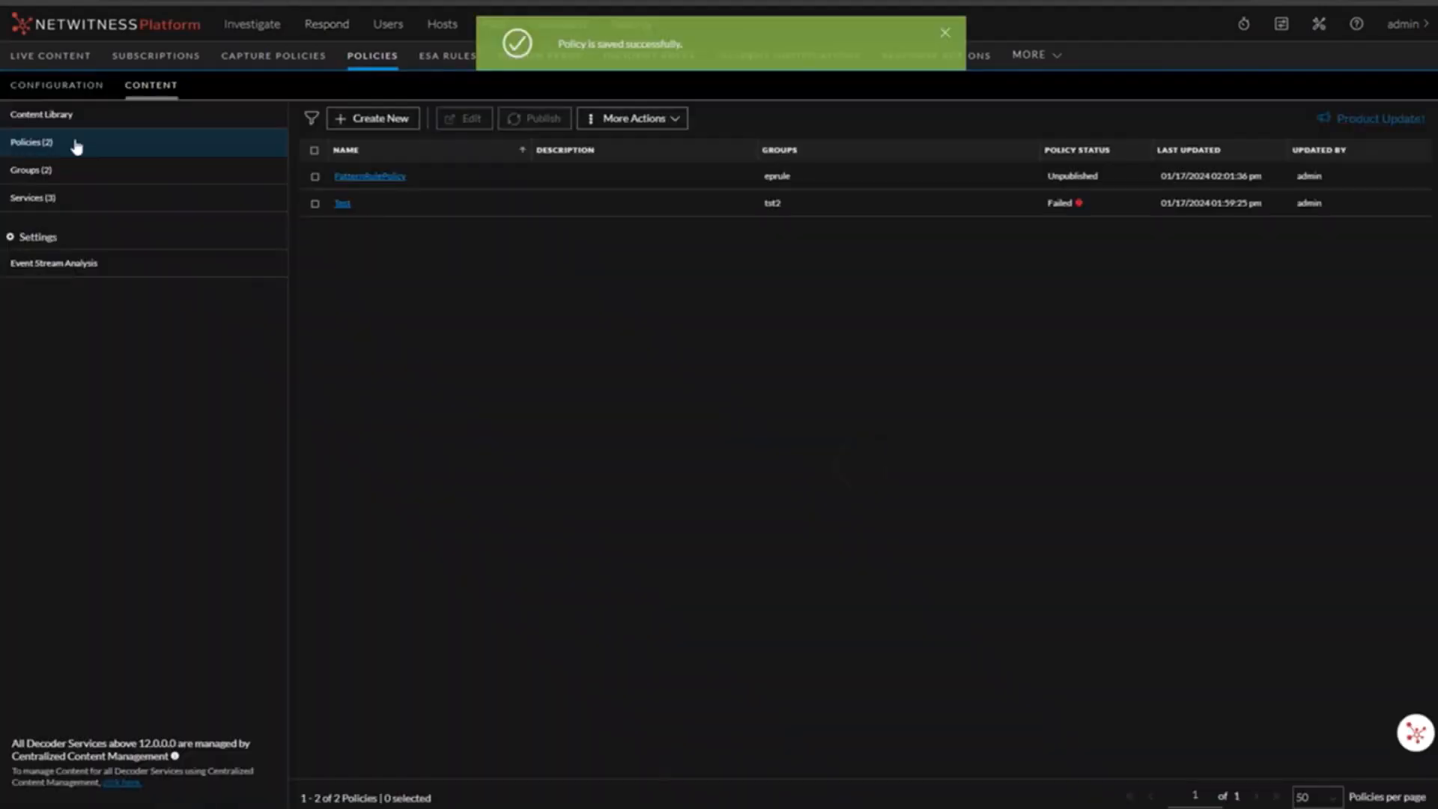
Step: Delete the RuleTest search pattern rule from the Content Library
{"action": "left_click", "coordinate": [78, 118]}
{"action": "left_click", "coordinate": [1113, 115]}
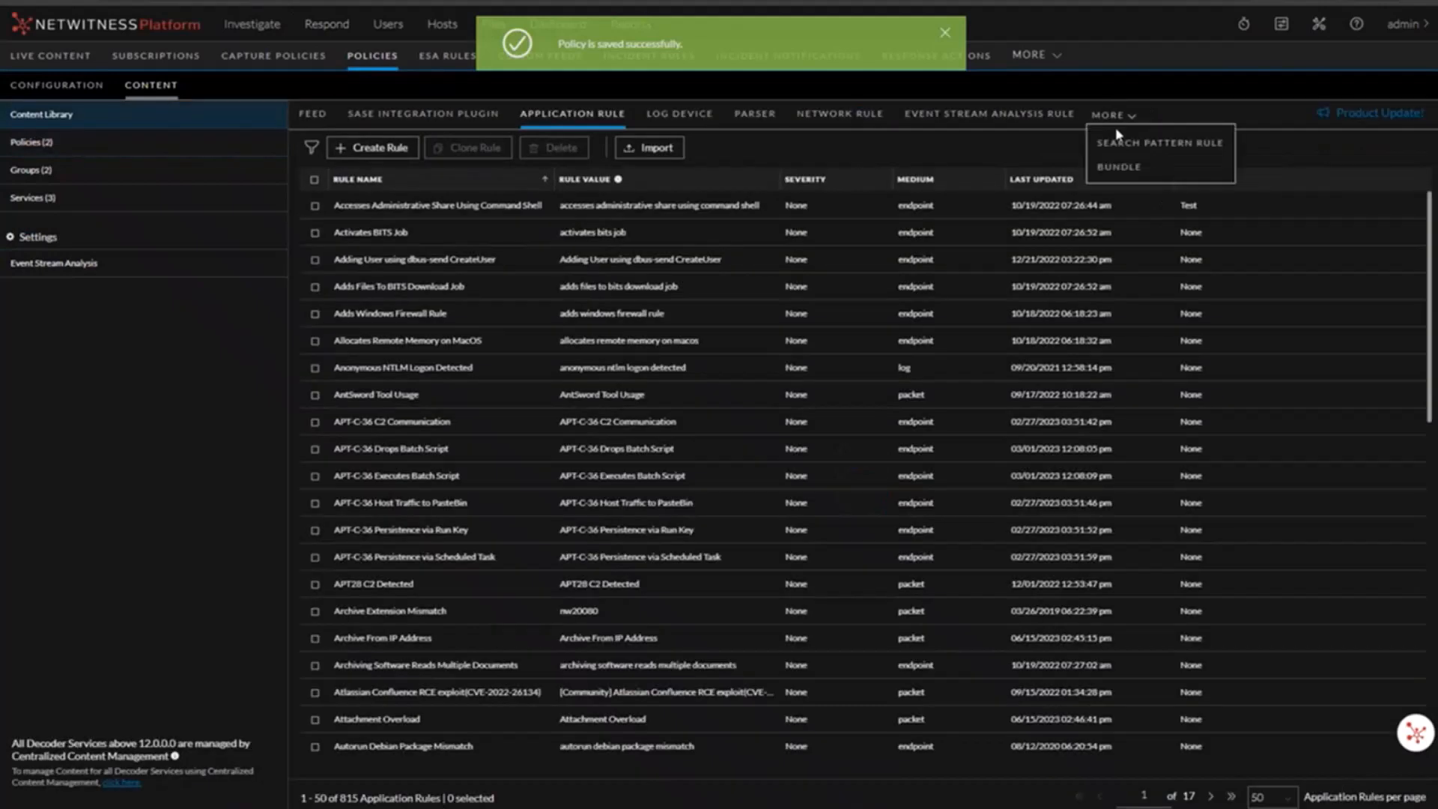
{"action": "left_click", "coordinate": [1119, 142]}
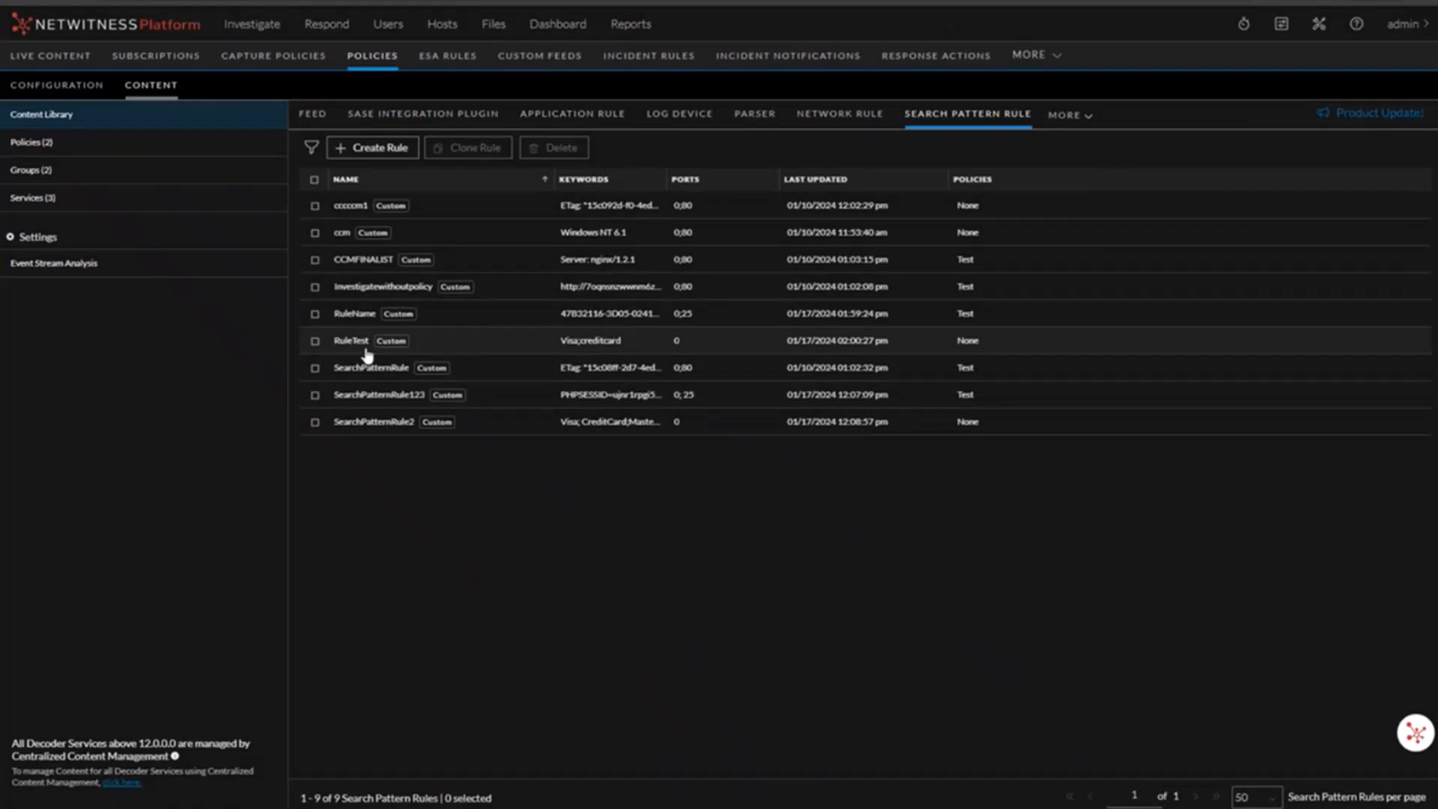
{"action": "left_click", "coordinate": [316, 342]}
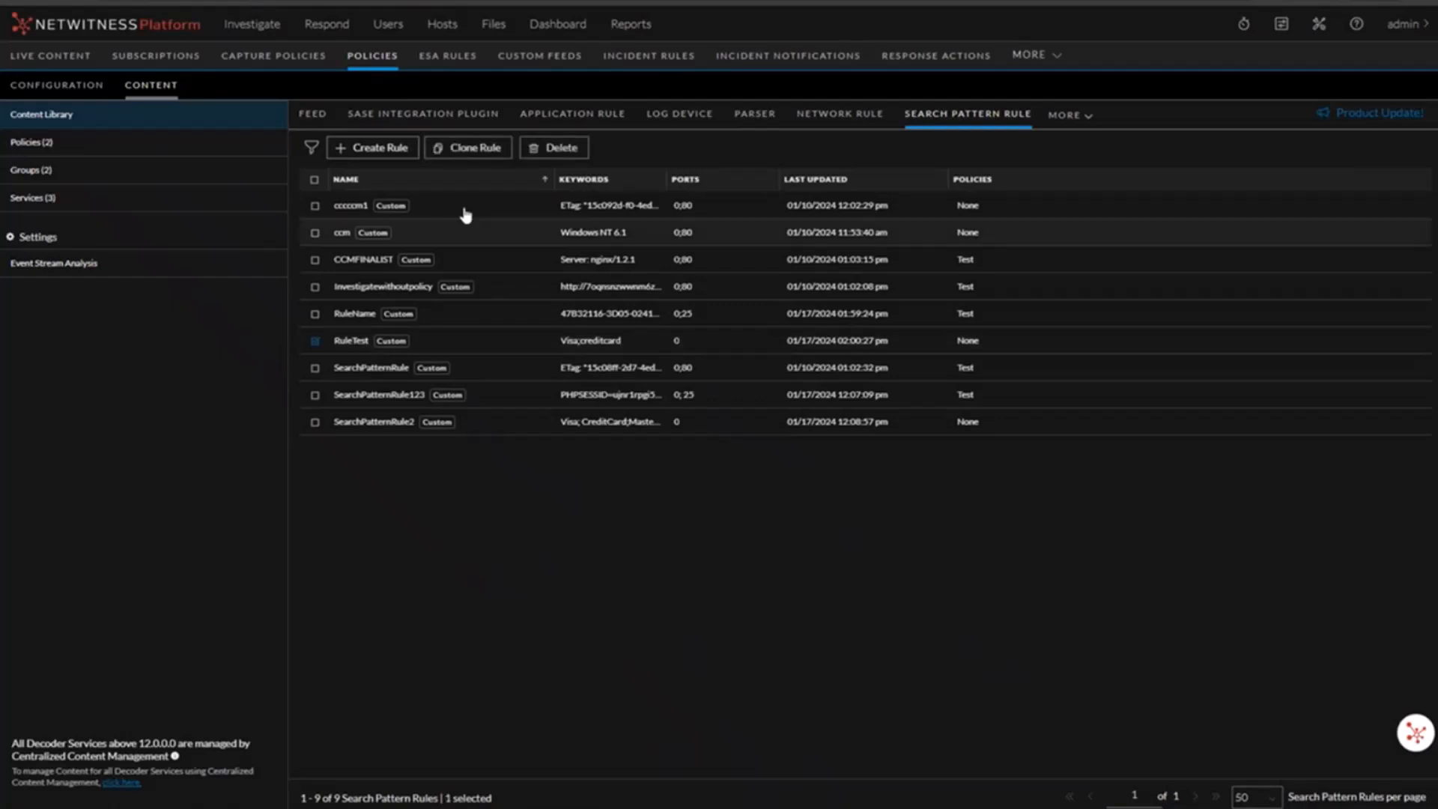
{"action": "left_click", "coordinate": [554, 149]}
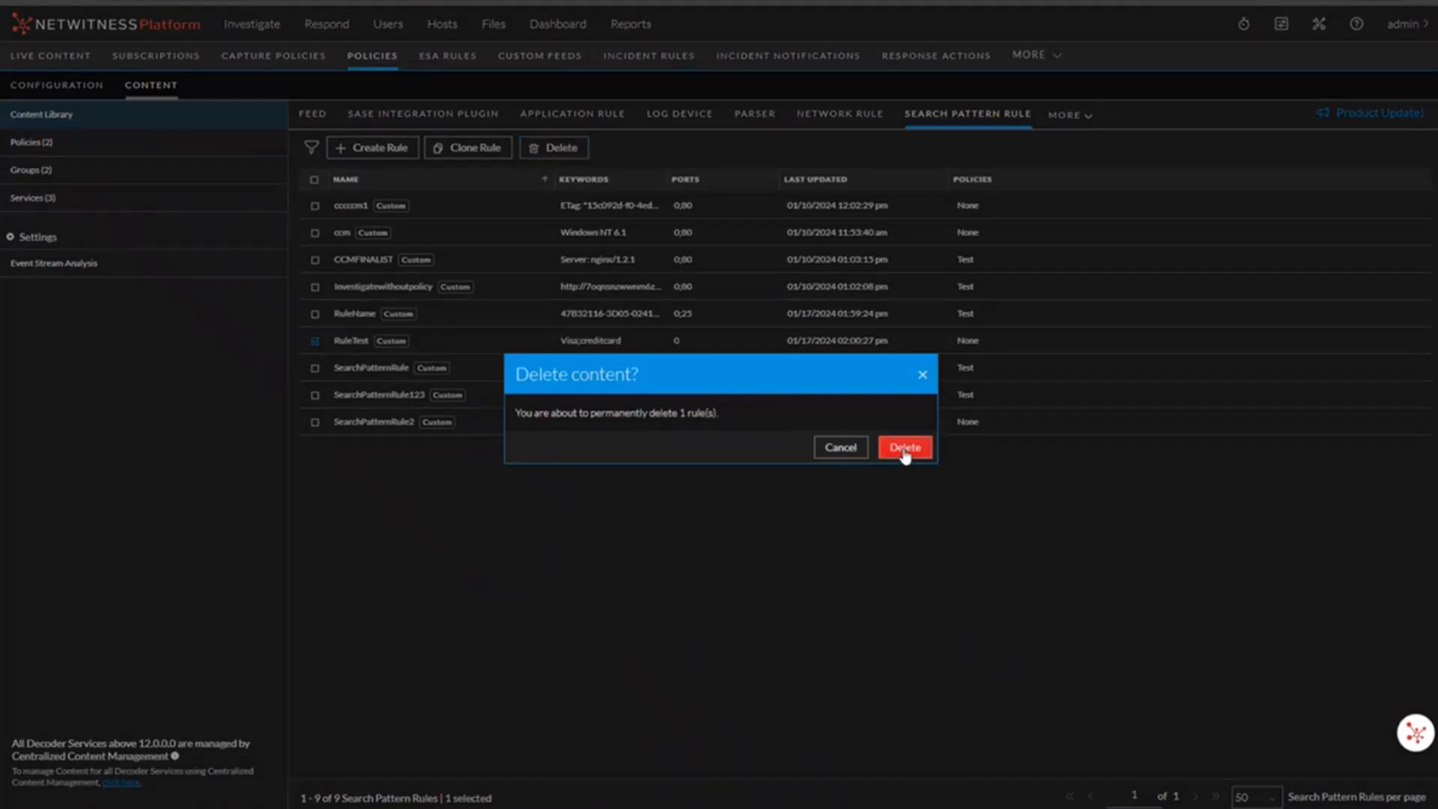
{"action": "left_click", "coordinate": [906, 449]}
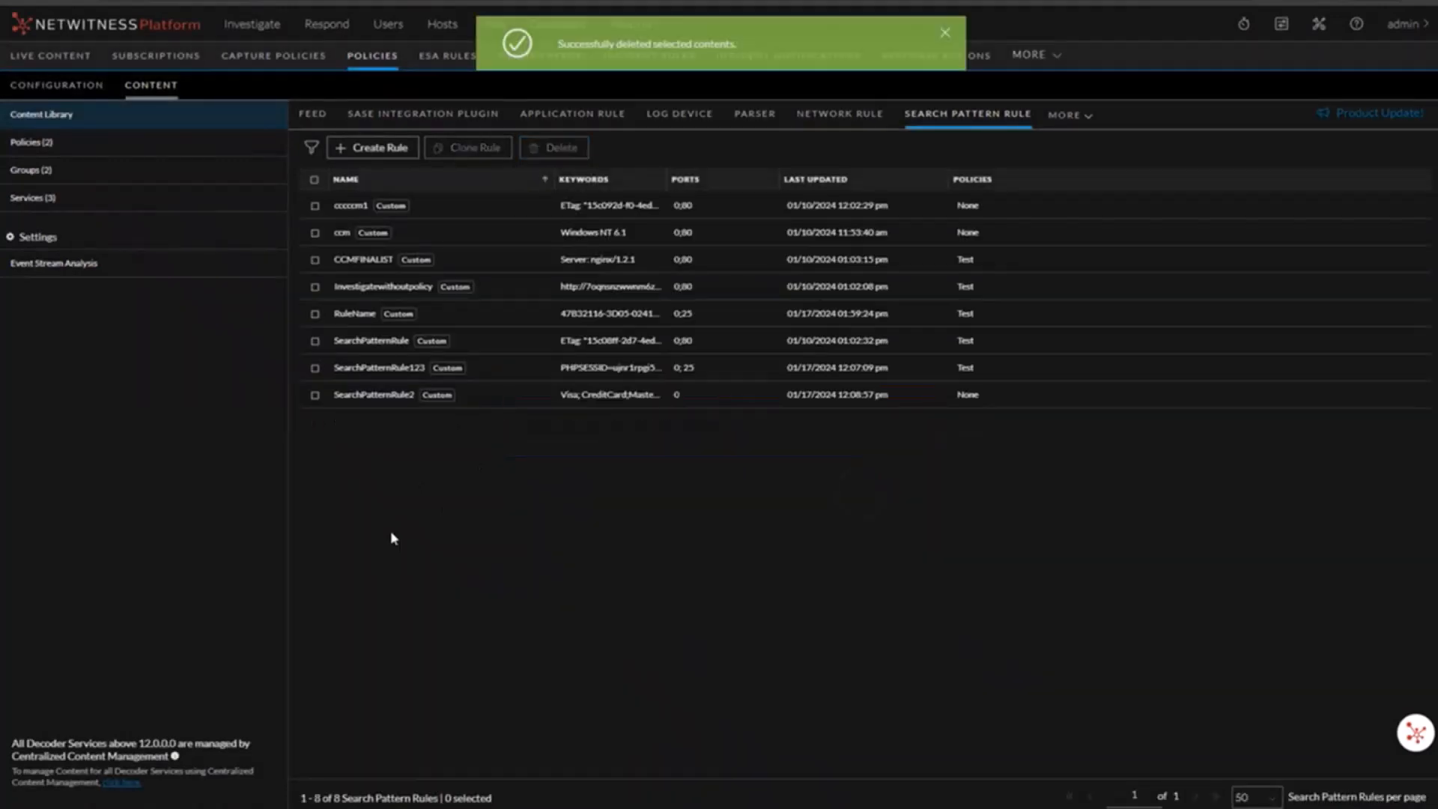
Step: Clone the RuleName search pattern rule with its default details
{"action": "left_click", "coordinate": [316, 315]}
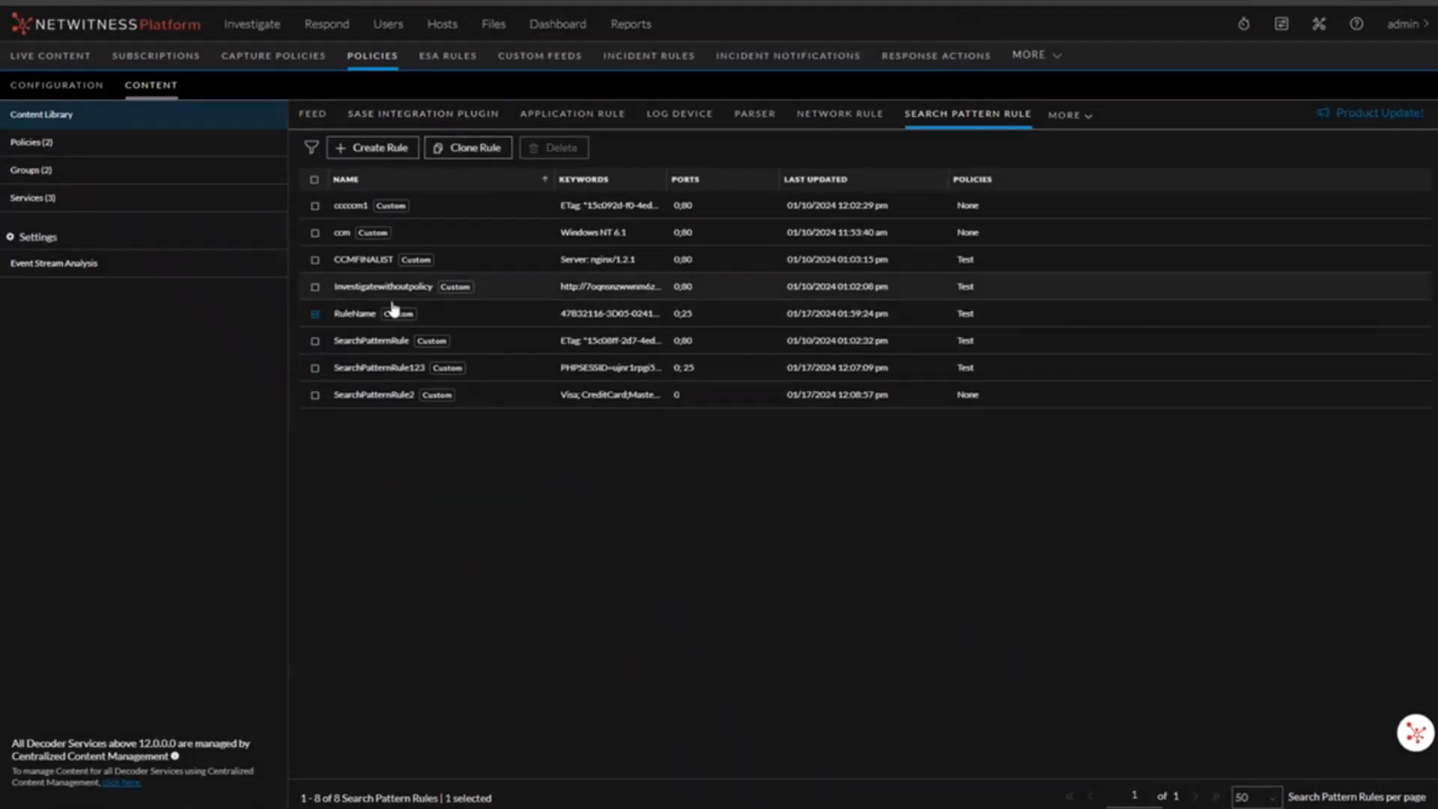
{"action": "left_click", "coordinate": [476, 149]}
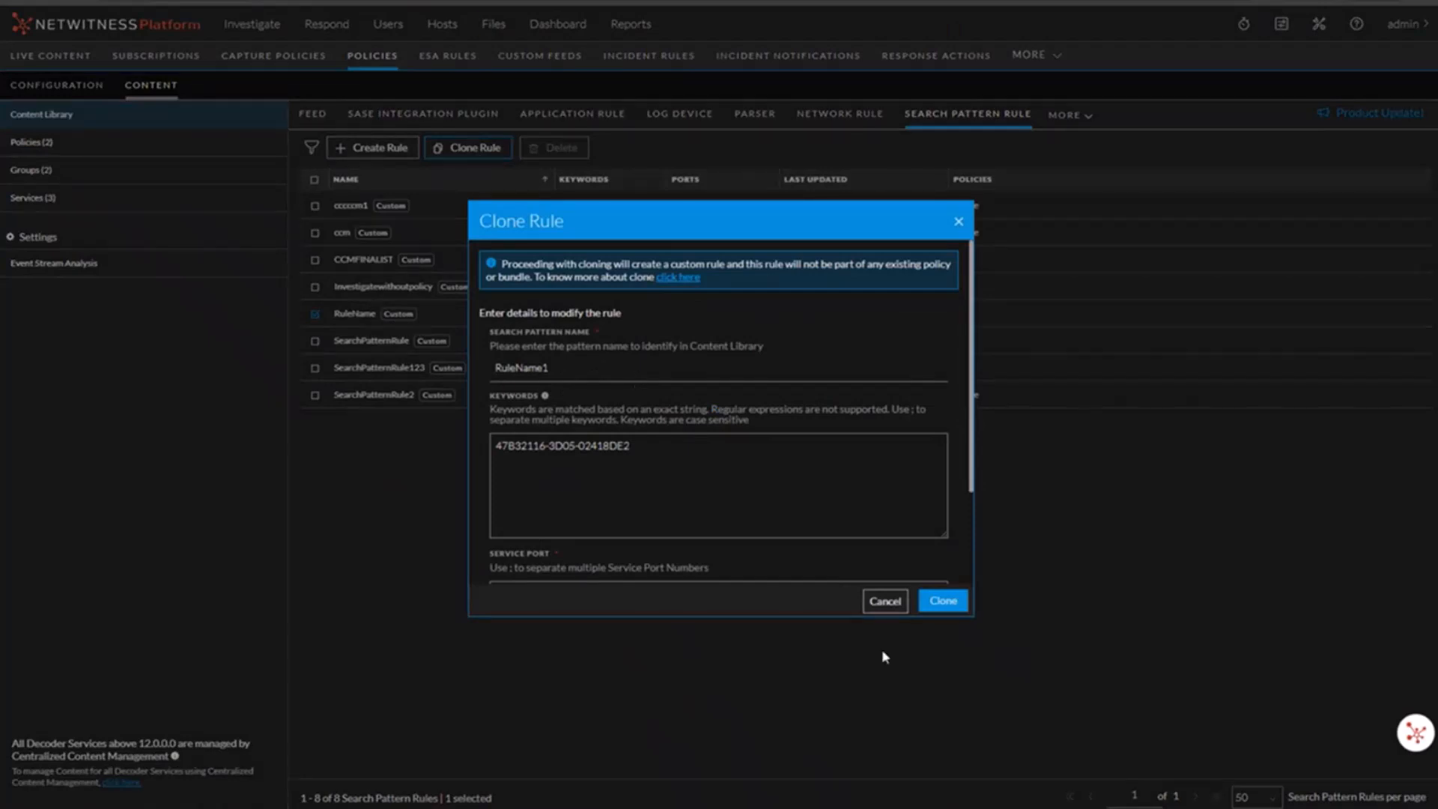
{"action": "left_click", "coordinate": [940, 599]}
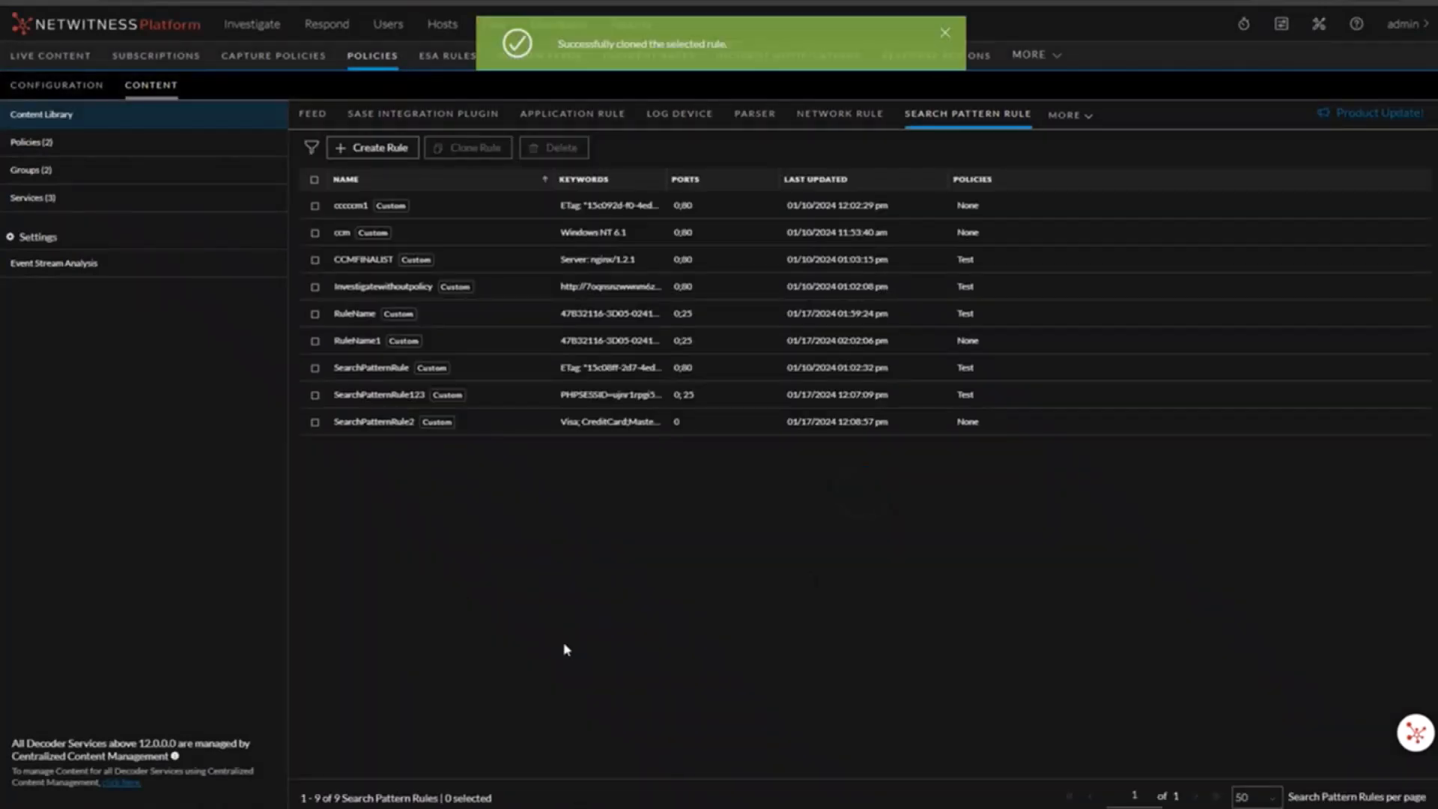
Step: Edit the cloned RuleName1 rule to set its service port to 0 and save it
{"action": "left_click", "coordinate": [315, 342]}
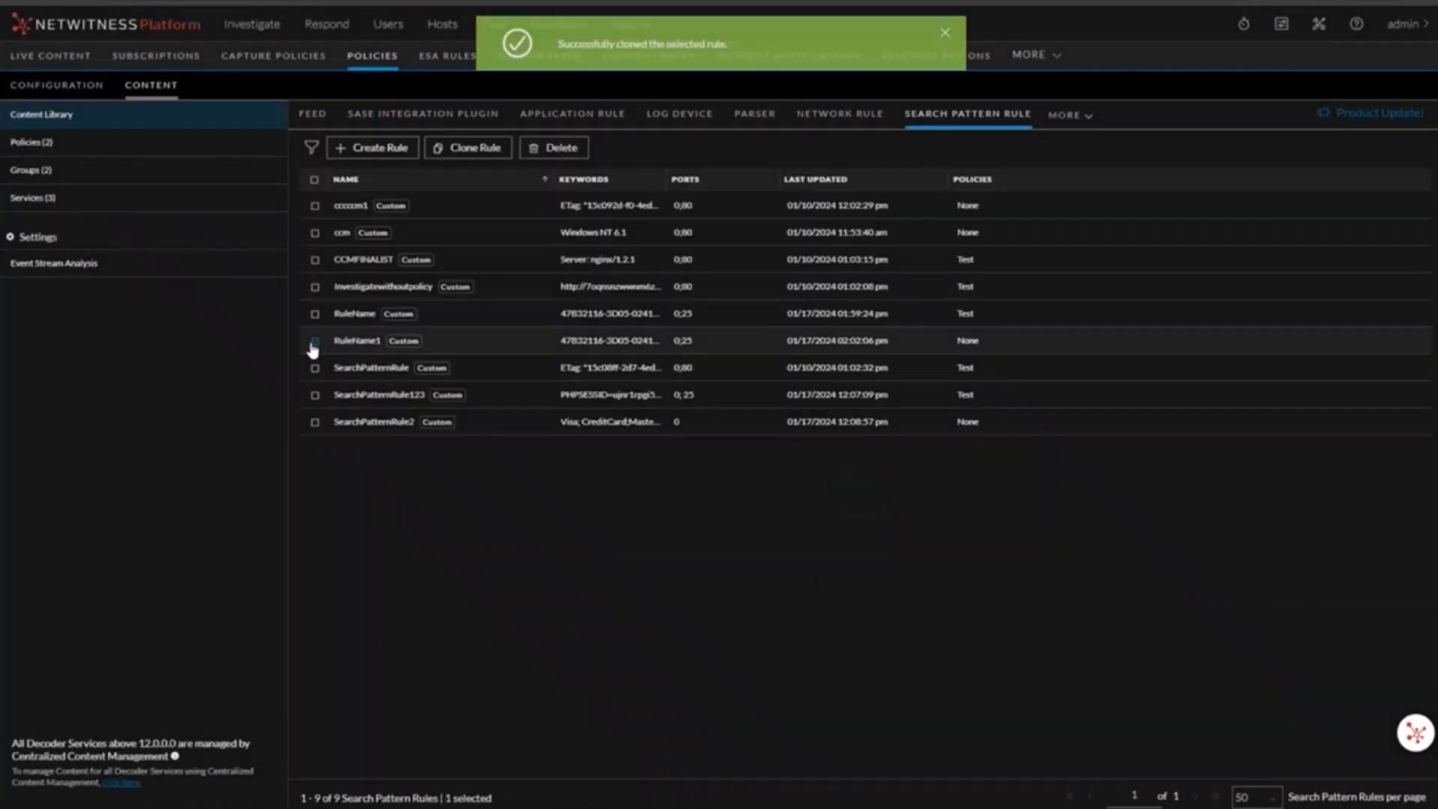
{"action": "left_click", "coordinate": [360, 346]}
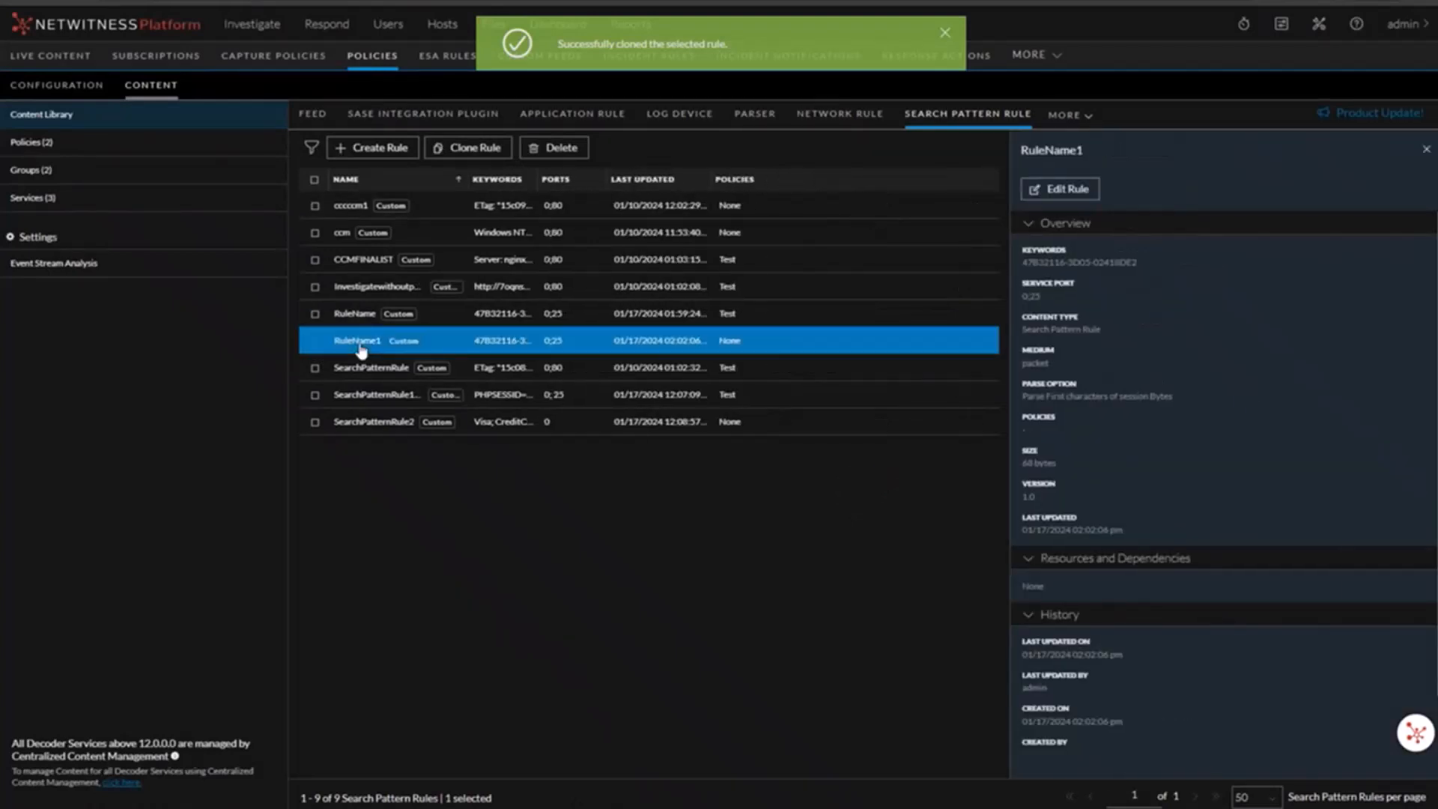
{"action": "left_click", "coordinate": [1035, 197]}
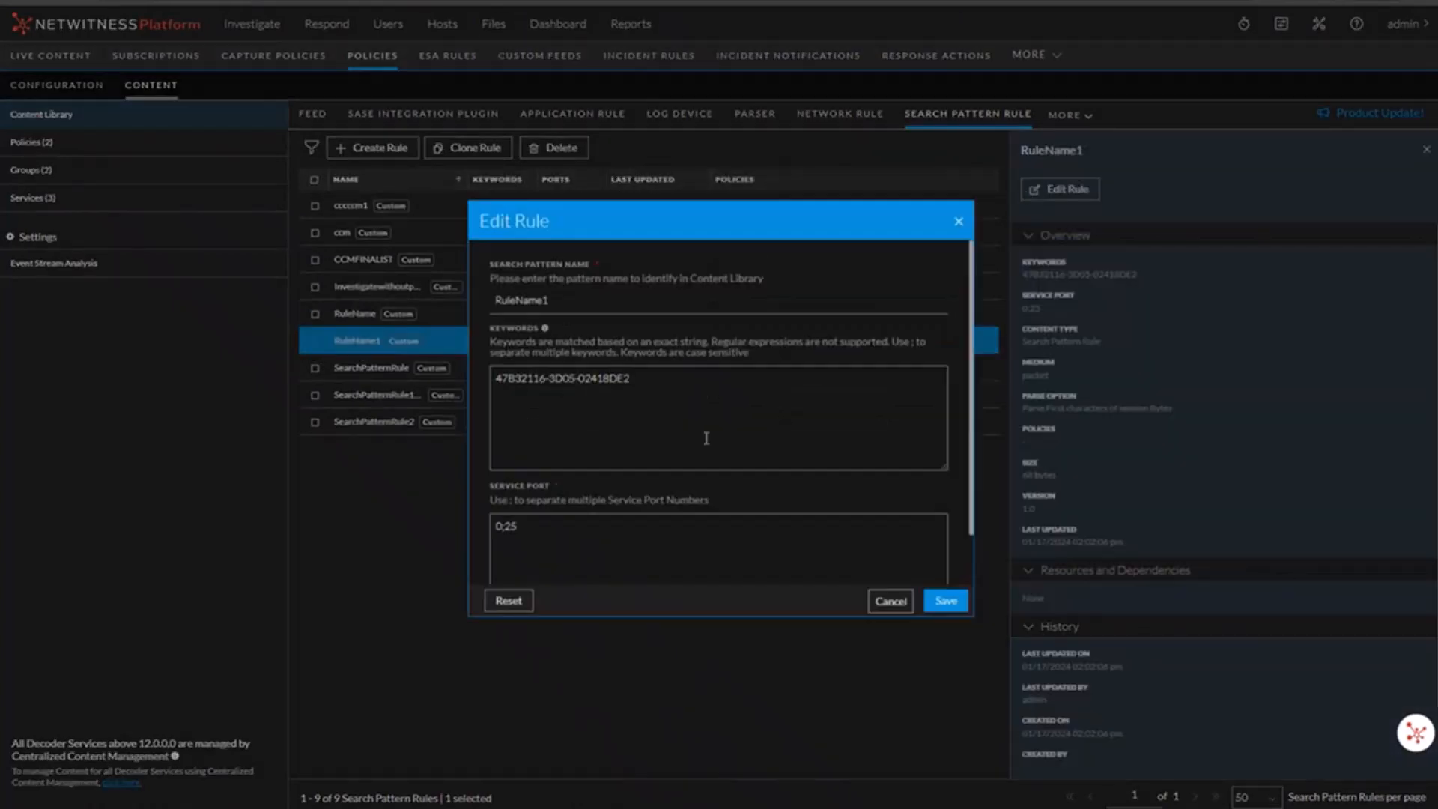
{"action": "left_click", "coordinate": [594, 545]}
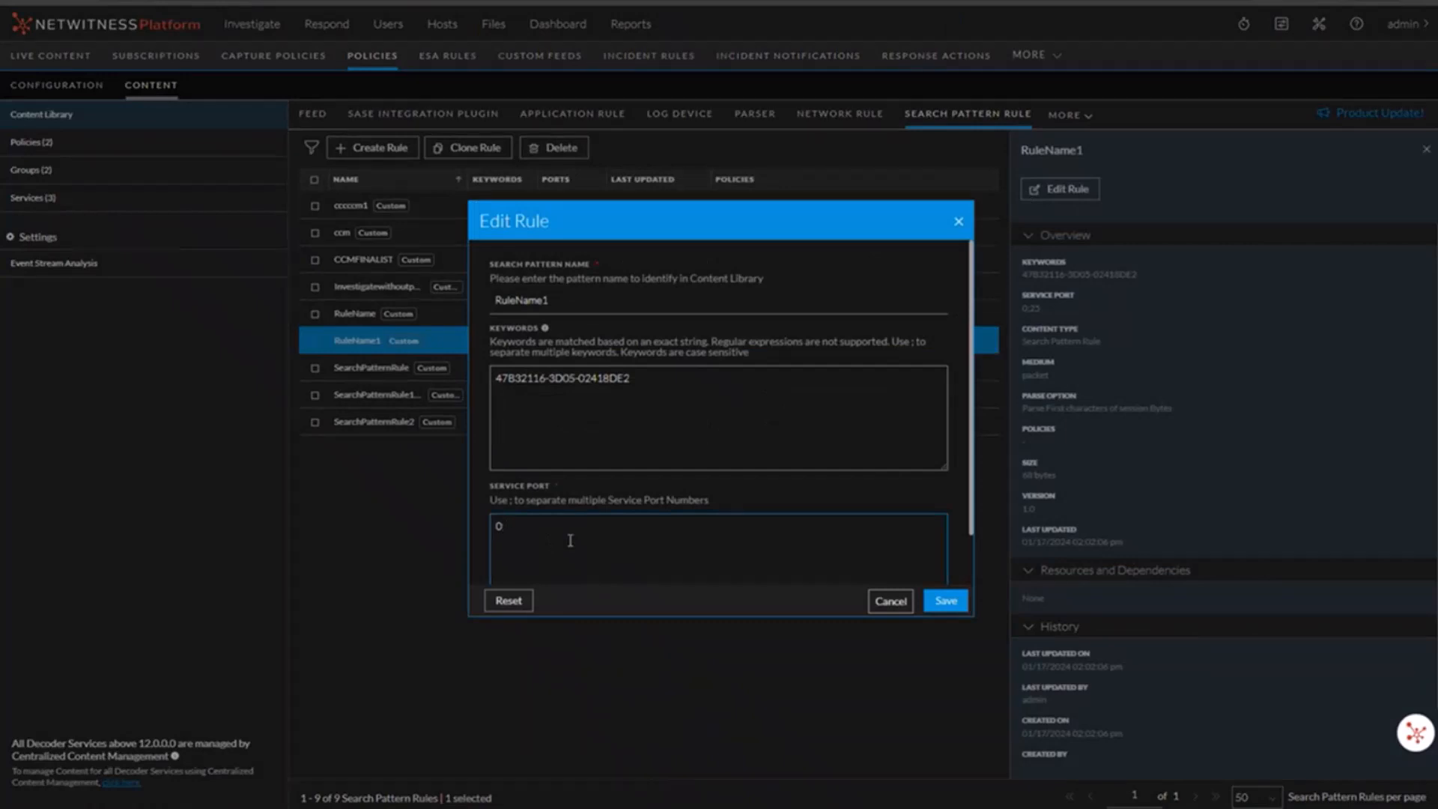
{"action": "left_click", "coordinate": [948, 605]}
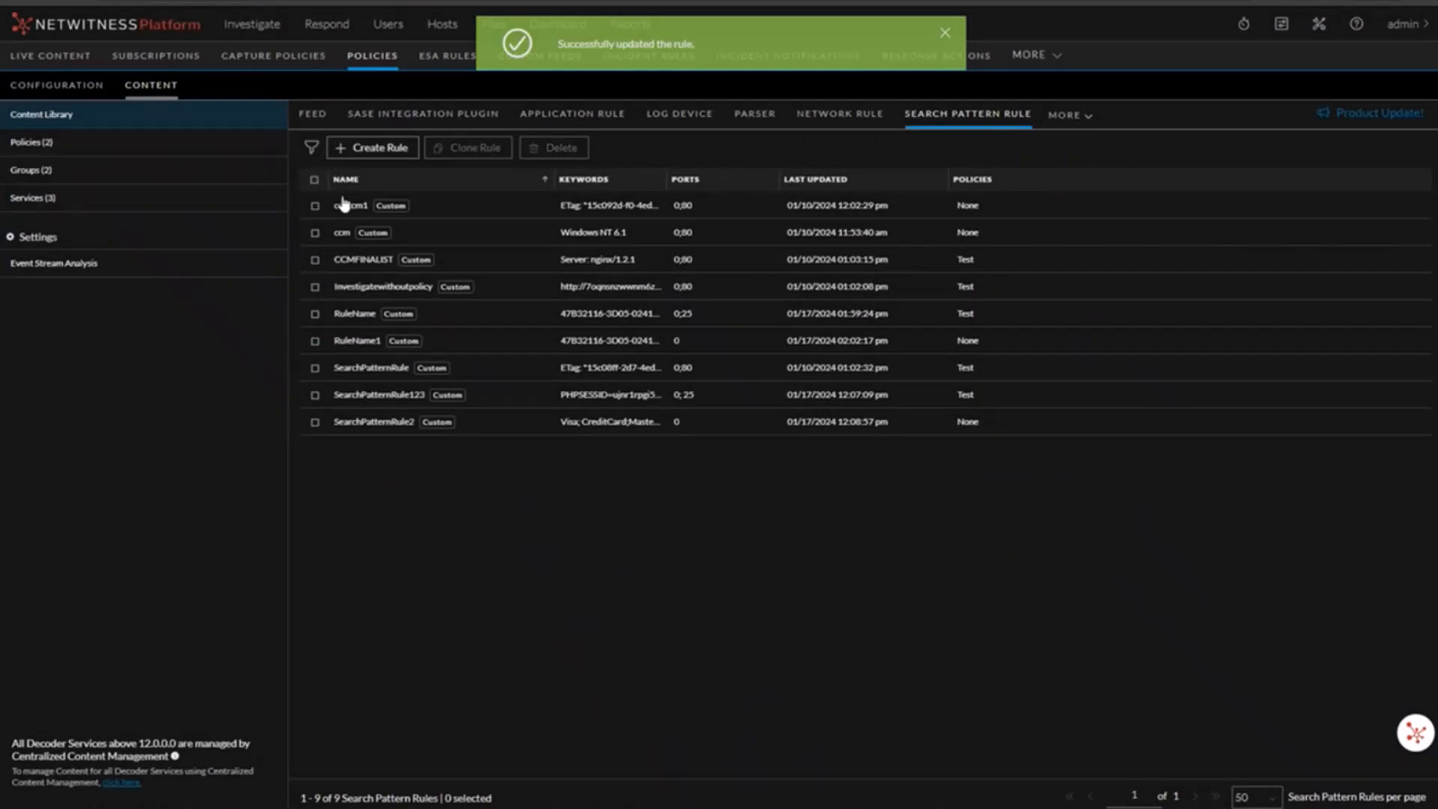
Step: Filter the search pattern rules by name containing ccc, then clear the name filter
{"action": "left_click", "coordinate": [311, 148]}
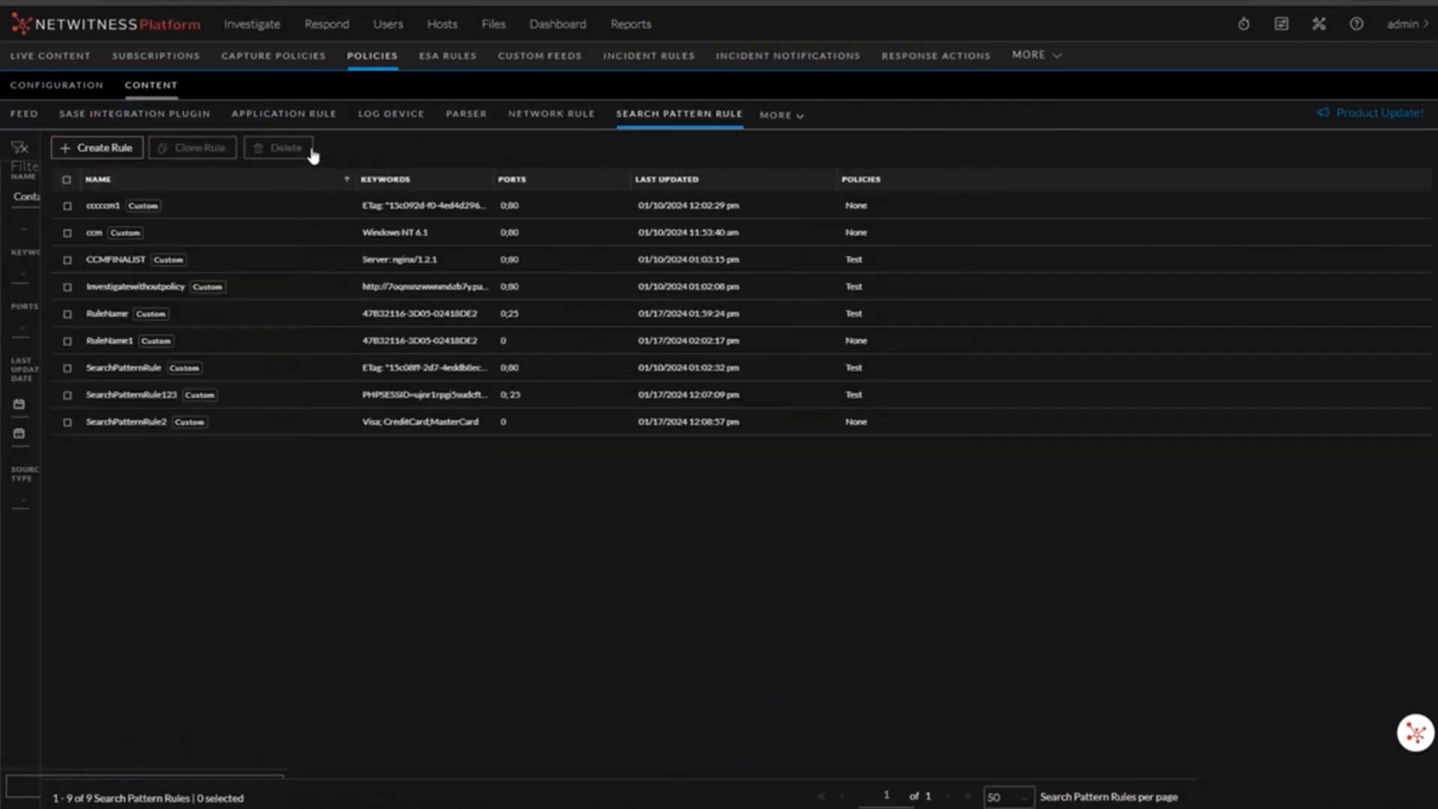
{"action": "left_click", "coordinate": [116, 194]}
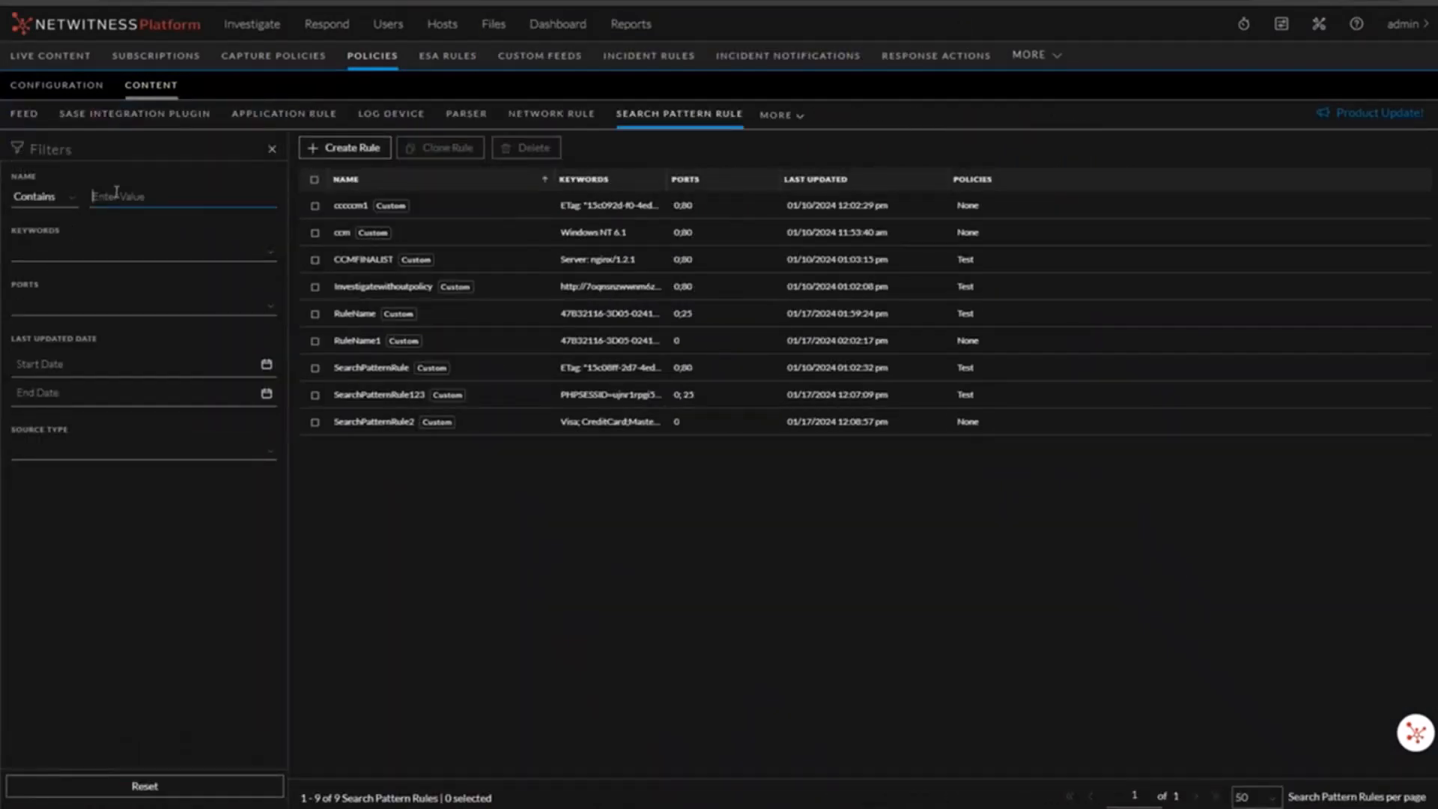
{"action": "type", "text": "cccc"}
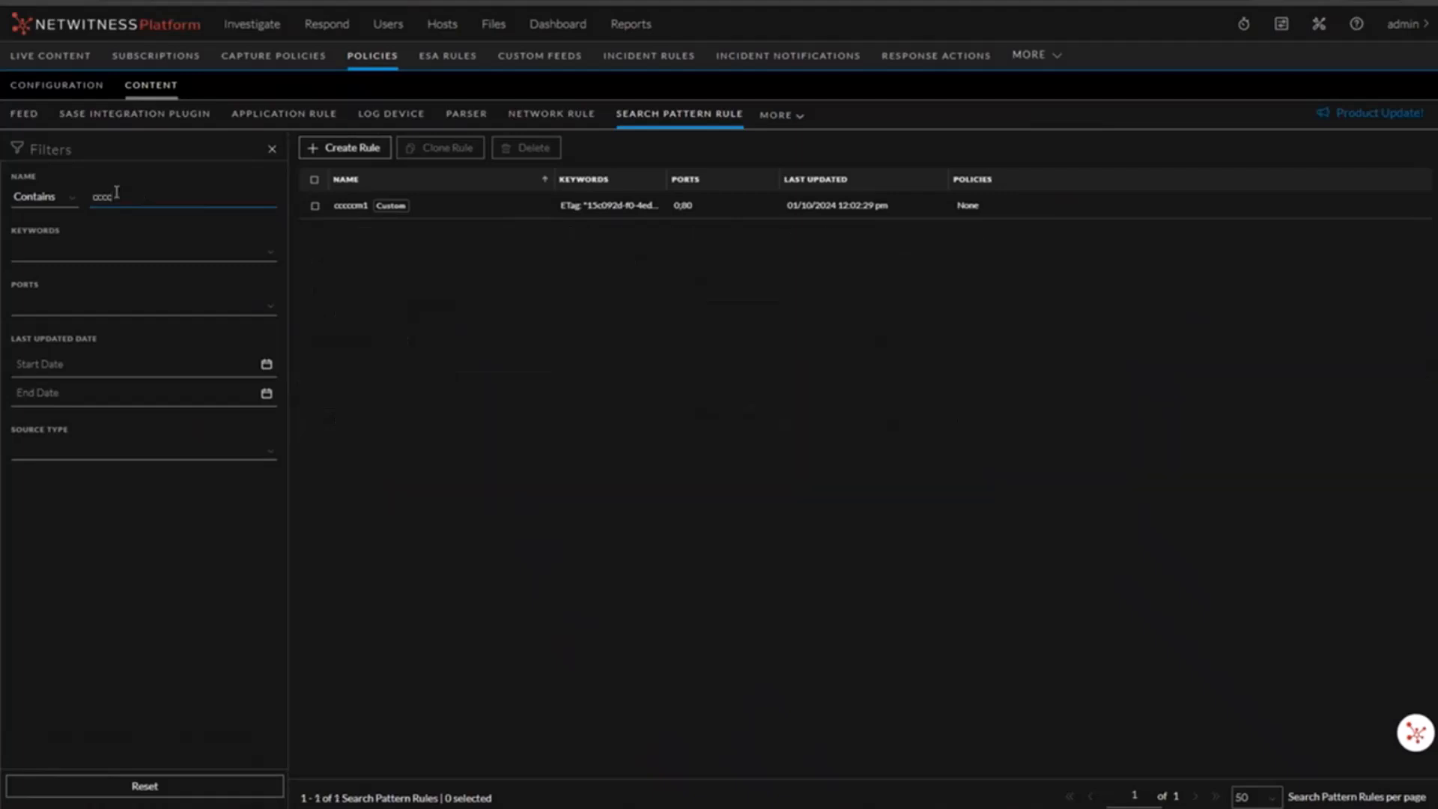
{"action": "key", "text": "BackSpace"}
{"action": "key", "text": "BackSpace"}
{"action": "key", "text": "BackSpace"}
Step: Filter the rules by the ETag keyword and then by port 0, clearing each filter afterwards
{"action": "left_click", "coordinate": [116, 250]}
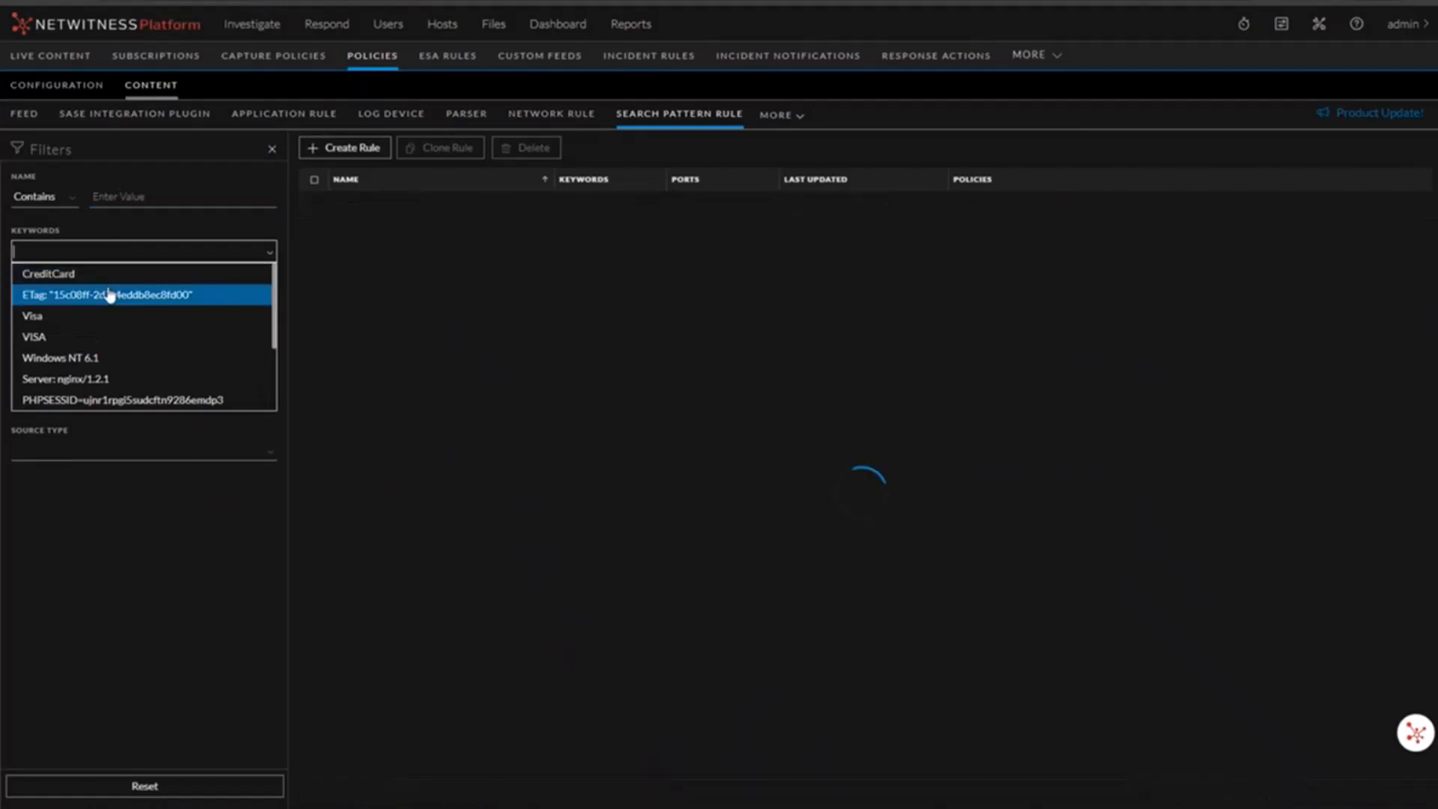
{"action": "left_click", "coordinate": [106, 292]}
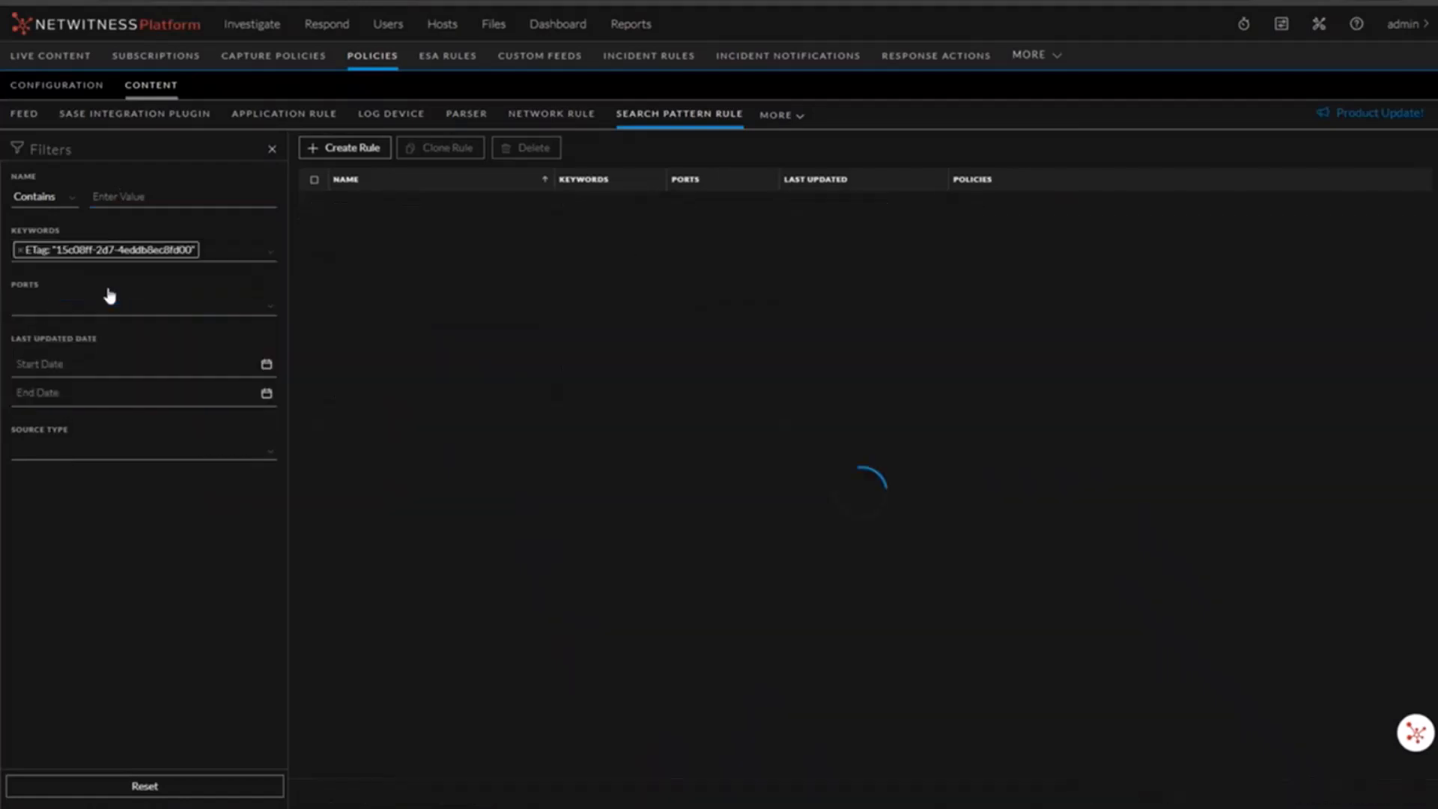
{"action": "left_click", "coordinate": [20, 250]}
{"action": "left_click", "coordinate": [48, 303]}
{"action": "left_click", "coordinate": [48, 330]}
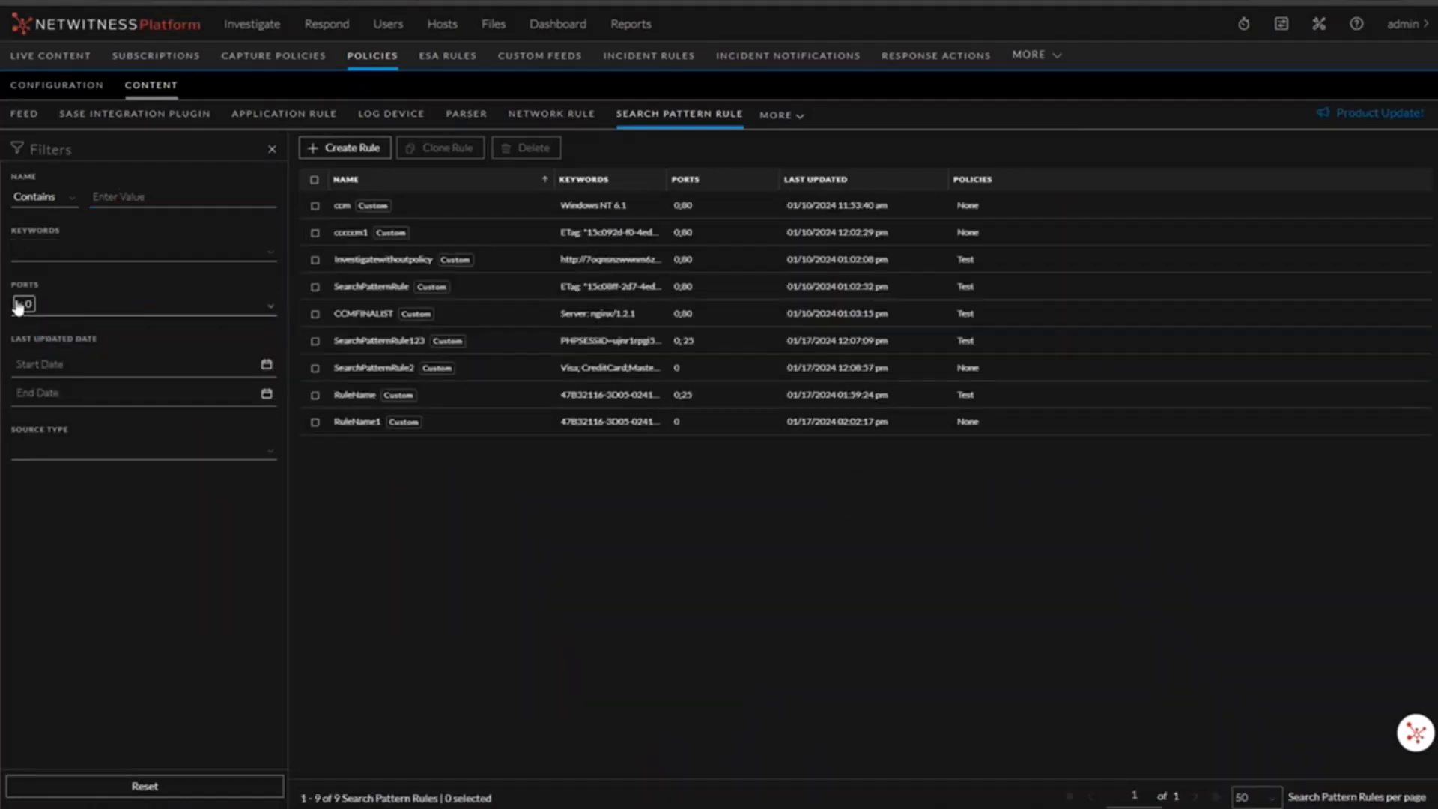
{"action": "left_click", "coordinate": [20, 308]}
{"action": "left_click", "coordinate": [21, 304]}
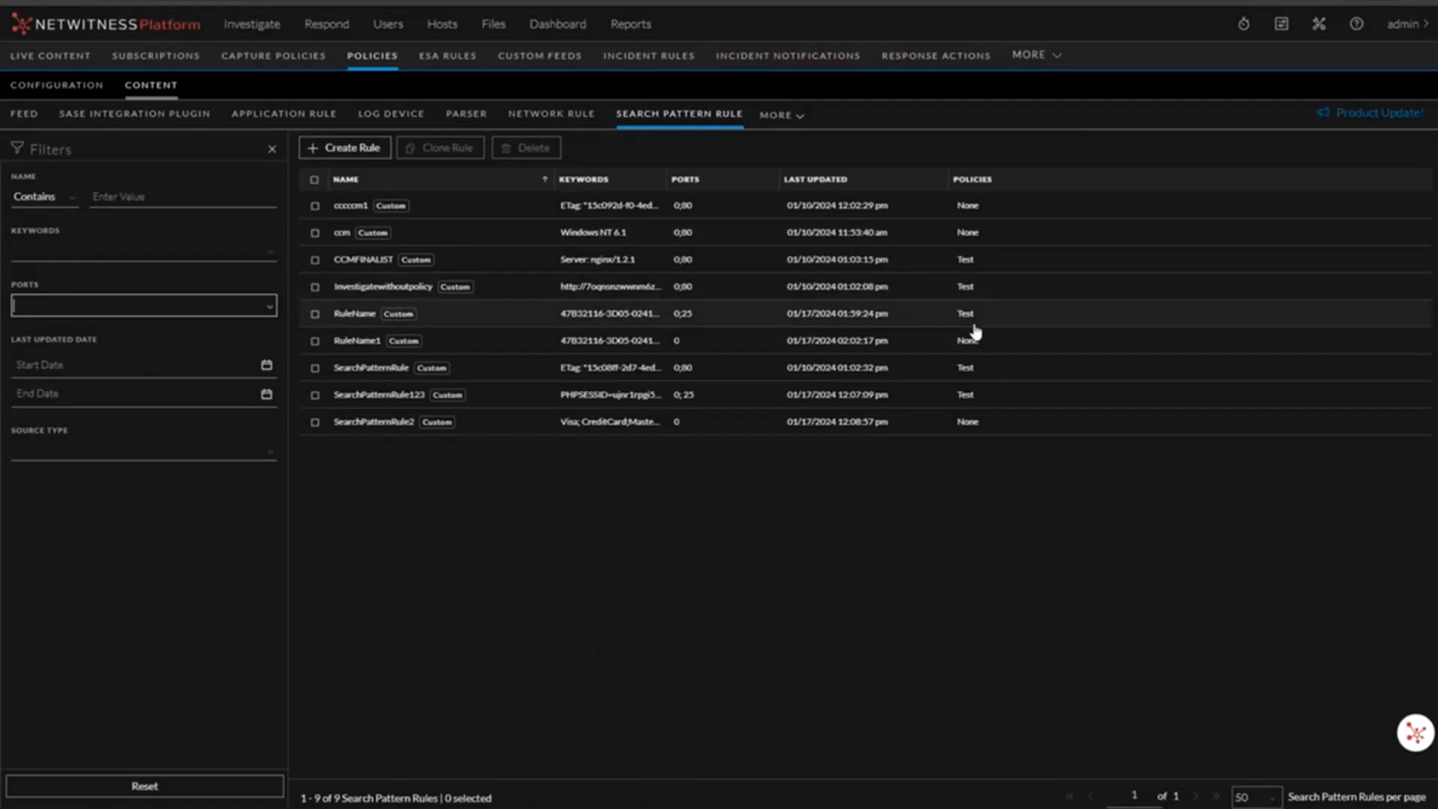
{"action": "left_click", "coordinate": [315, 286]}
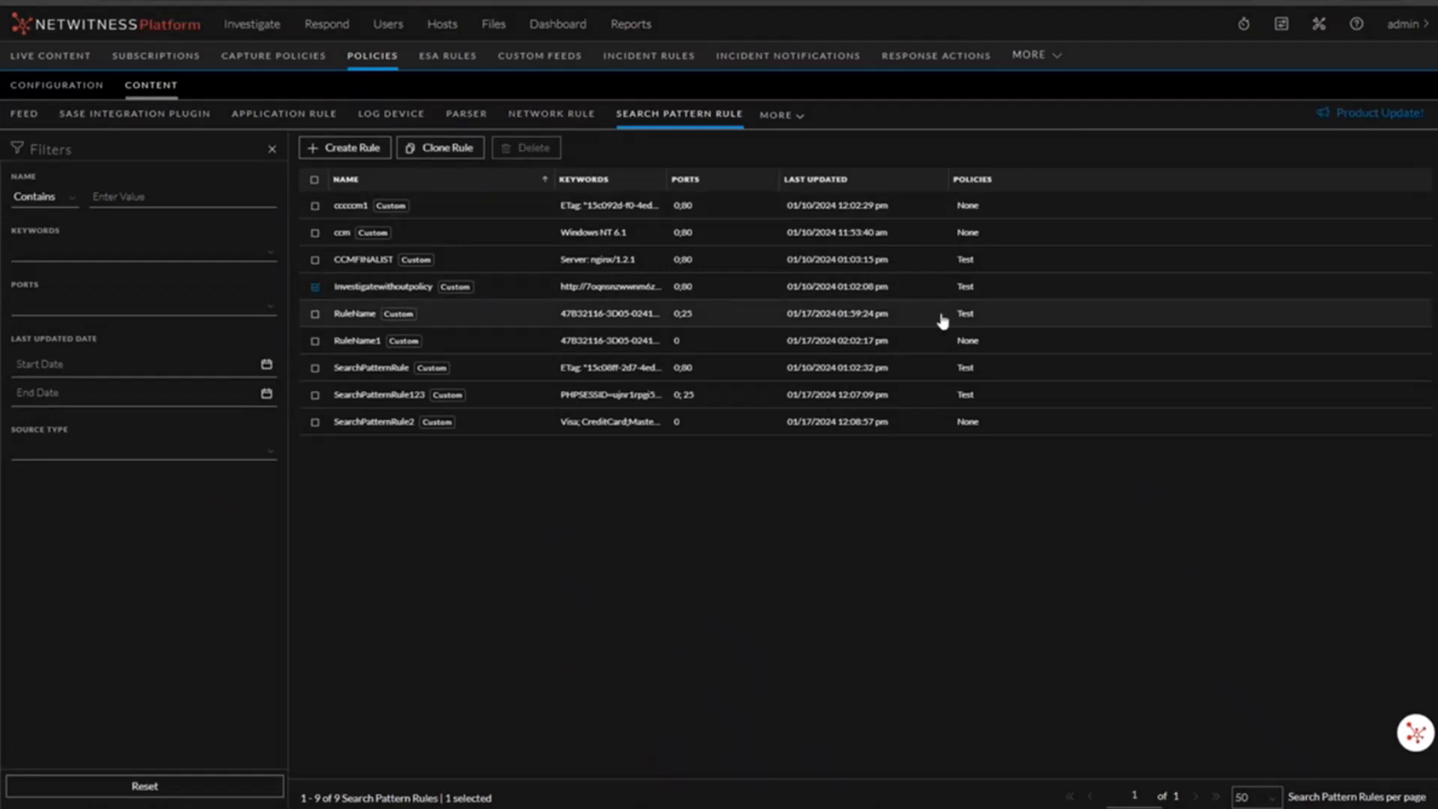
{"action": "left_click", "coordinate": [314, 286]}
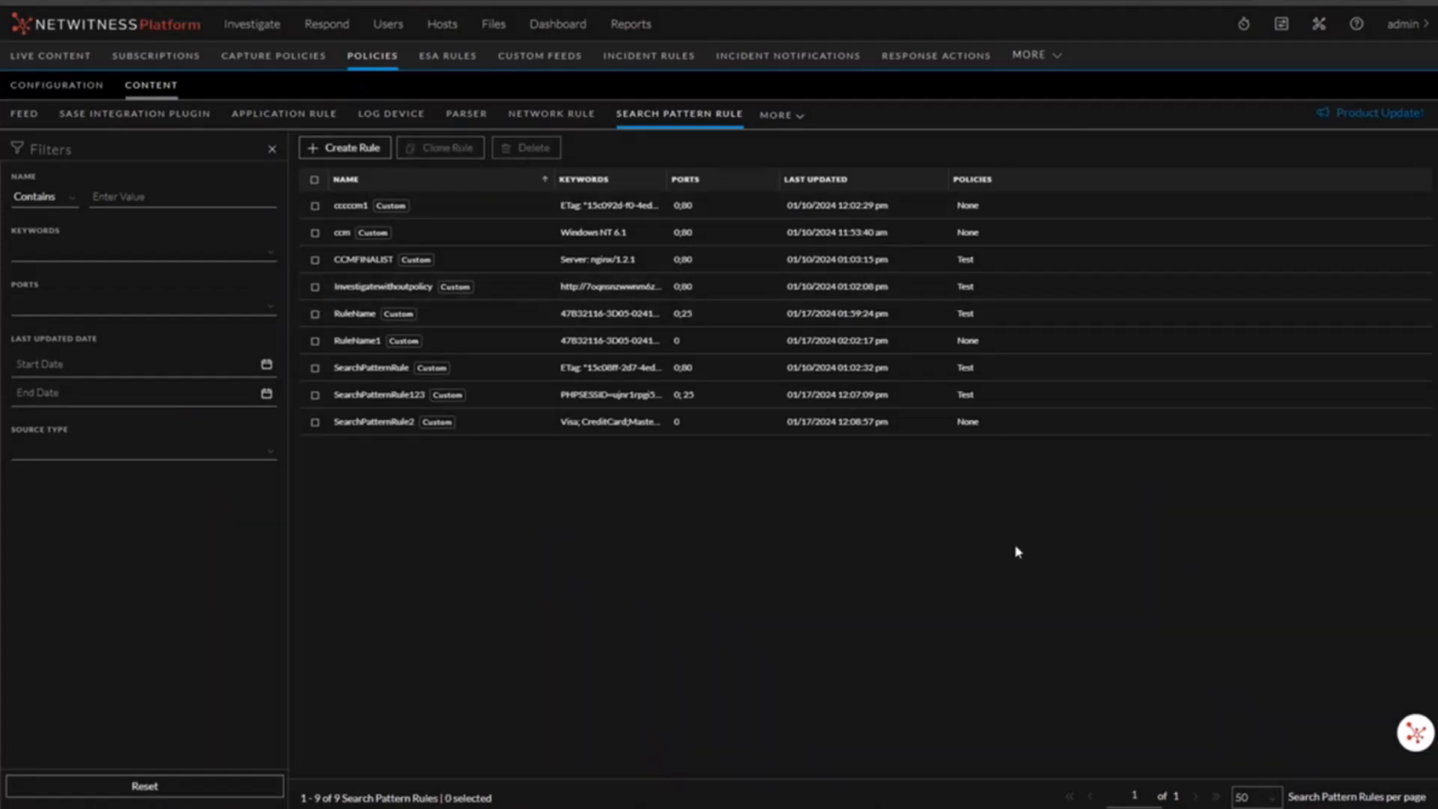
Step: Open the PH - Decoder service's configuration and locate the SEARCH parser in the parsers configuration
{"action": "left_click", "coordinate": [1319, 28]}
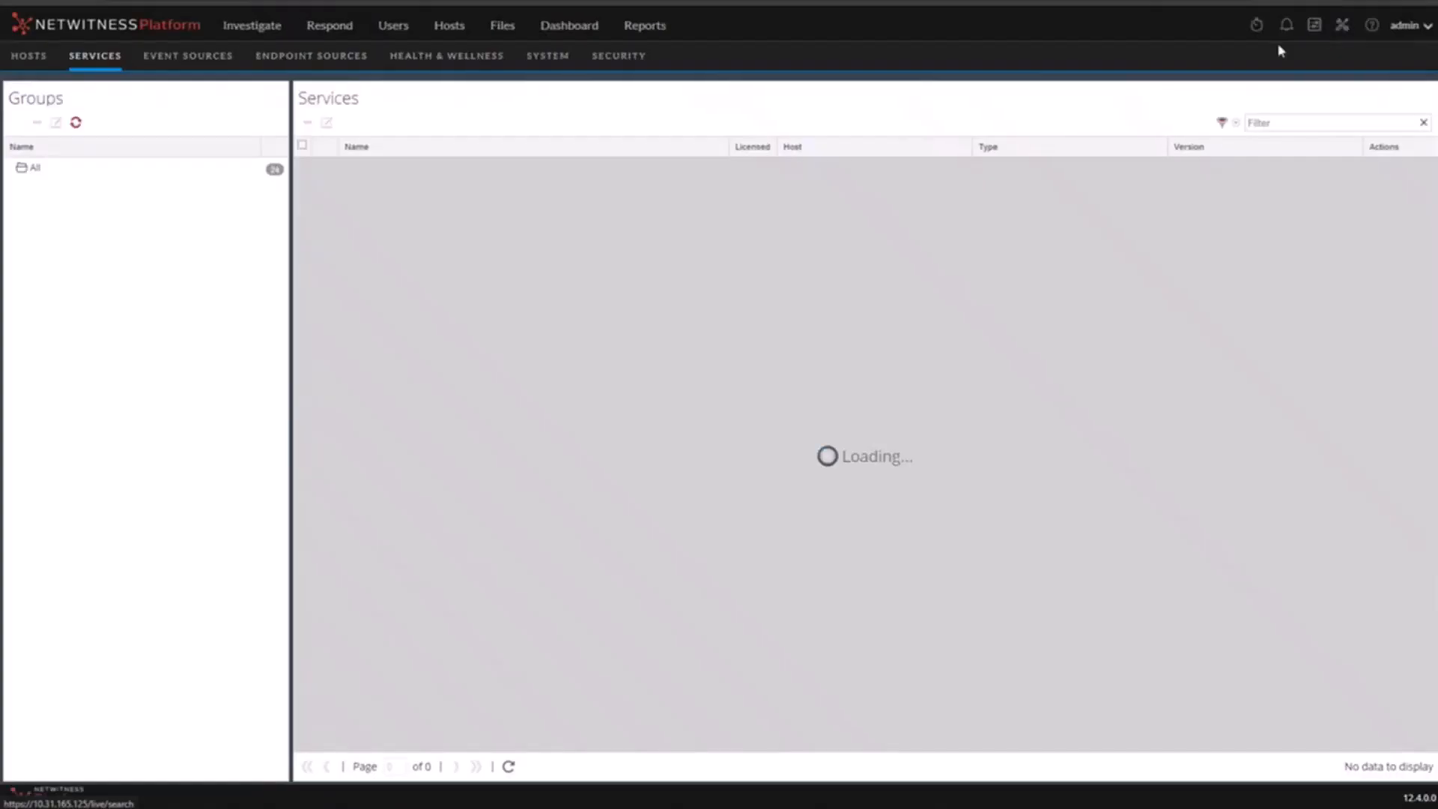
{"action": "left_click", "coordinate": [1228, 122]}
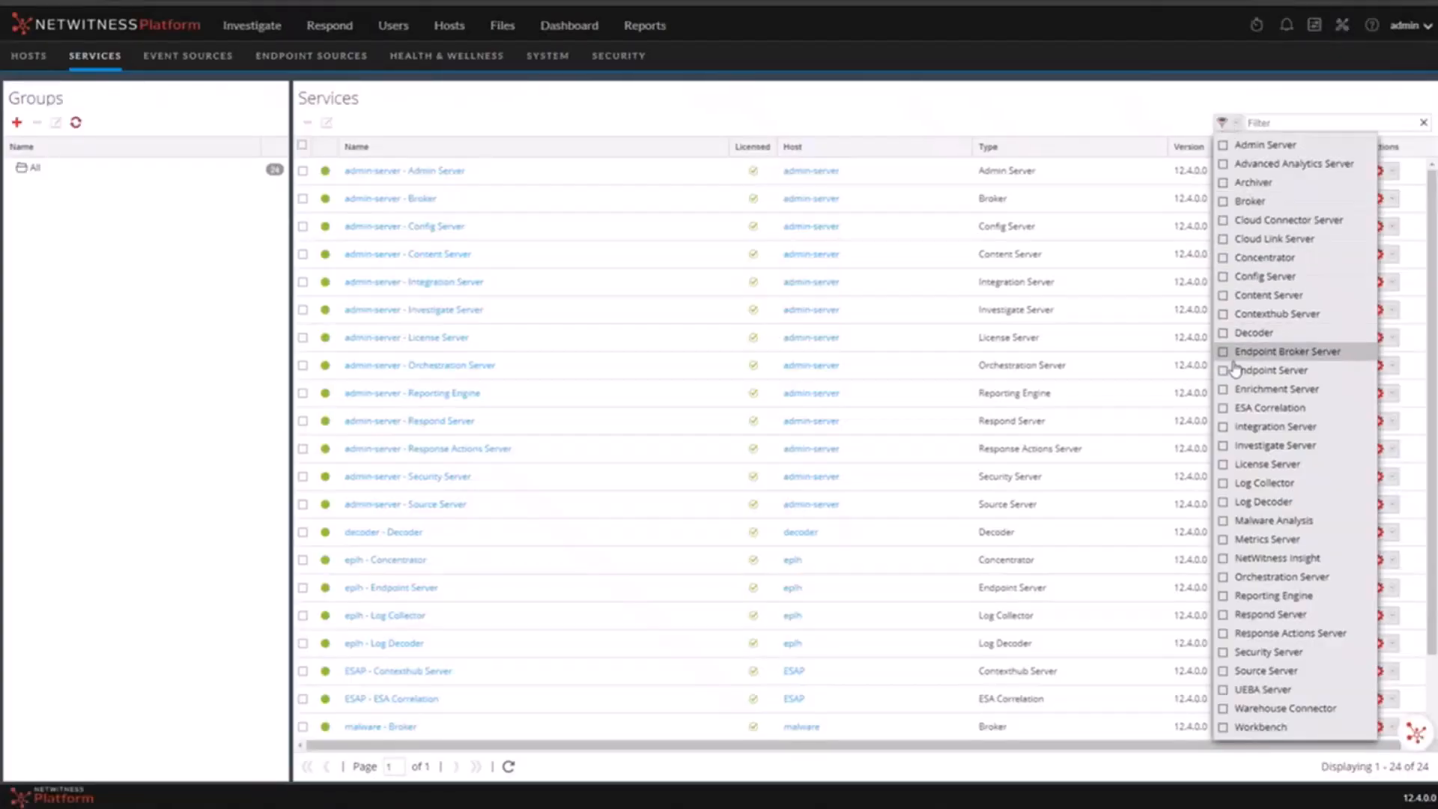
{"action": "left_click", "coordinate": [1231, 333]}
{"action": "left_click", "coordinate": [732, 363]}
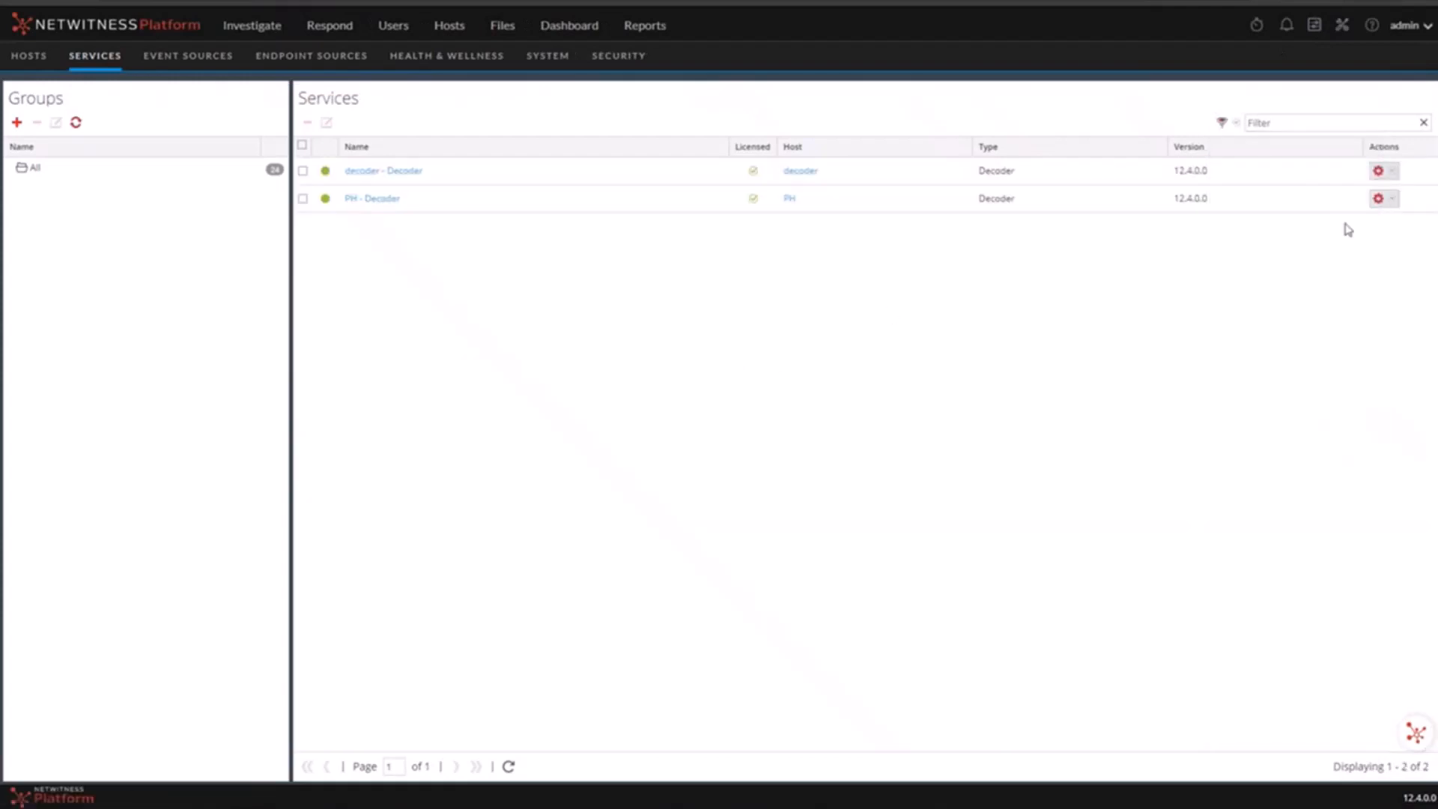
{"action": "left_click", "coordinate": [1389, 203]}
{"action": "mouse_move", "coordinate": [1350, 226]}
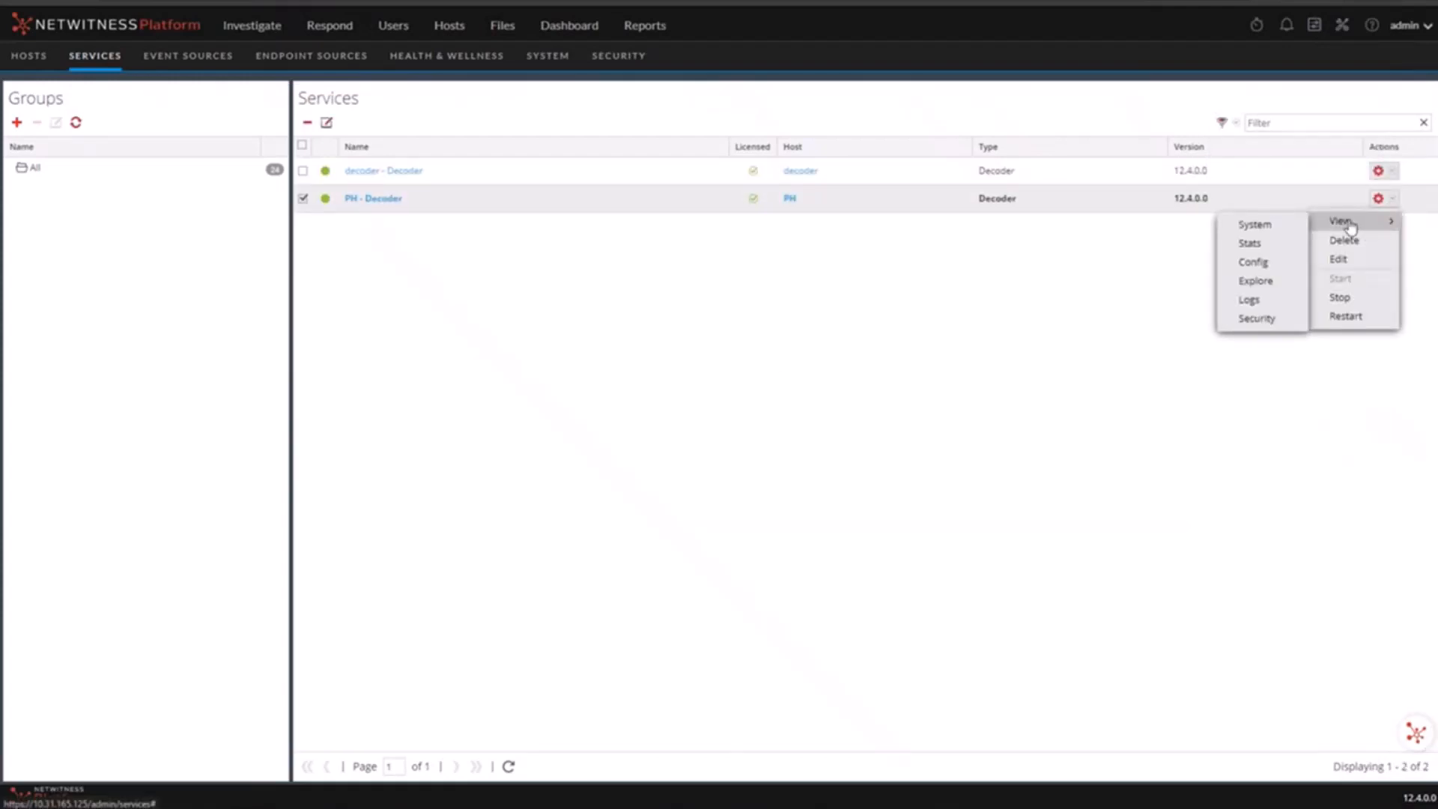
{"action": "left_click", "coordinate": [1262, 264]}
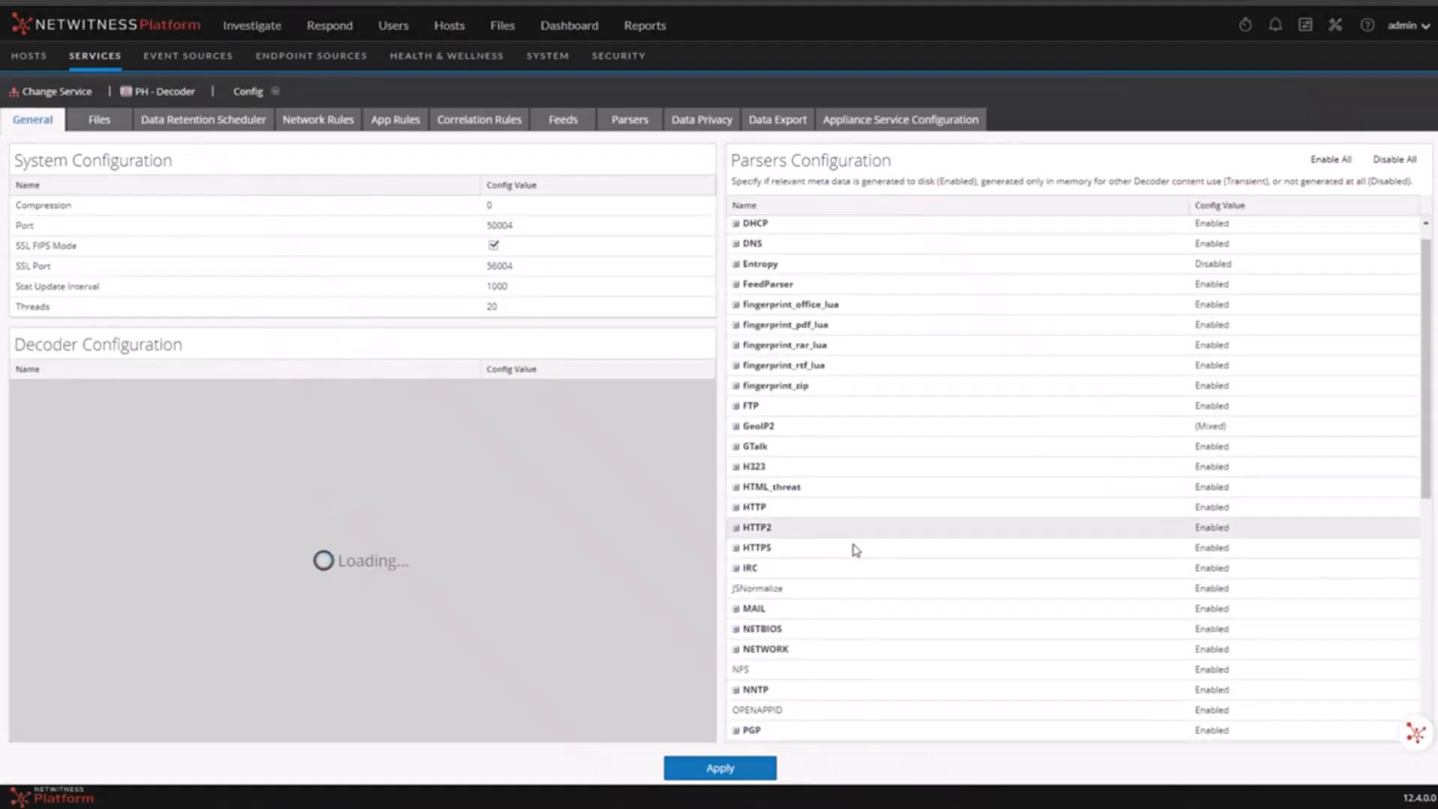
{"action": "scroll", "coordinate": [856, 551], "scroll_direction": "down", "scroll_amount": 3}
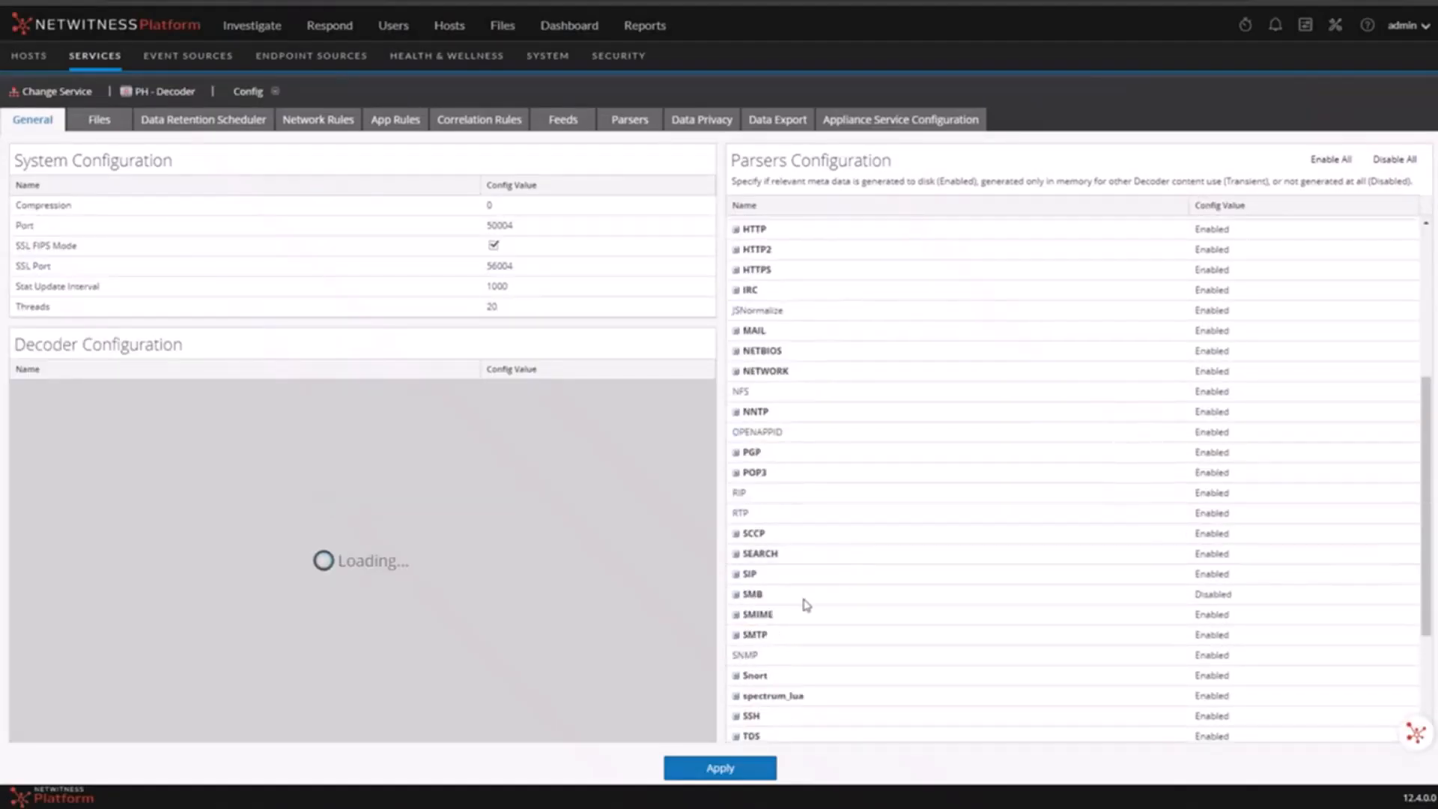
{"action": "left_click", "coordinate": [789, 555]}
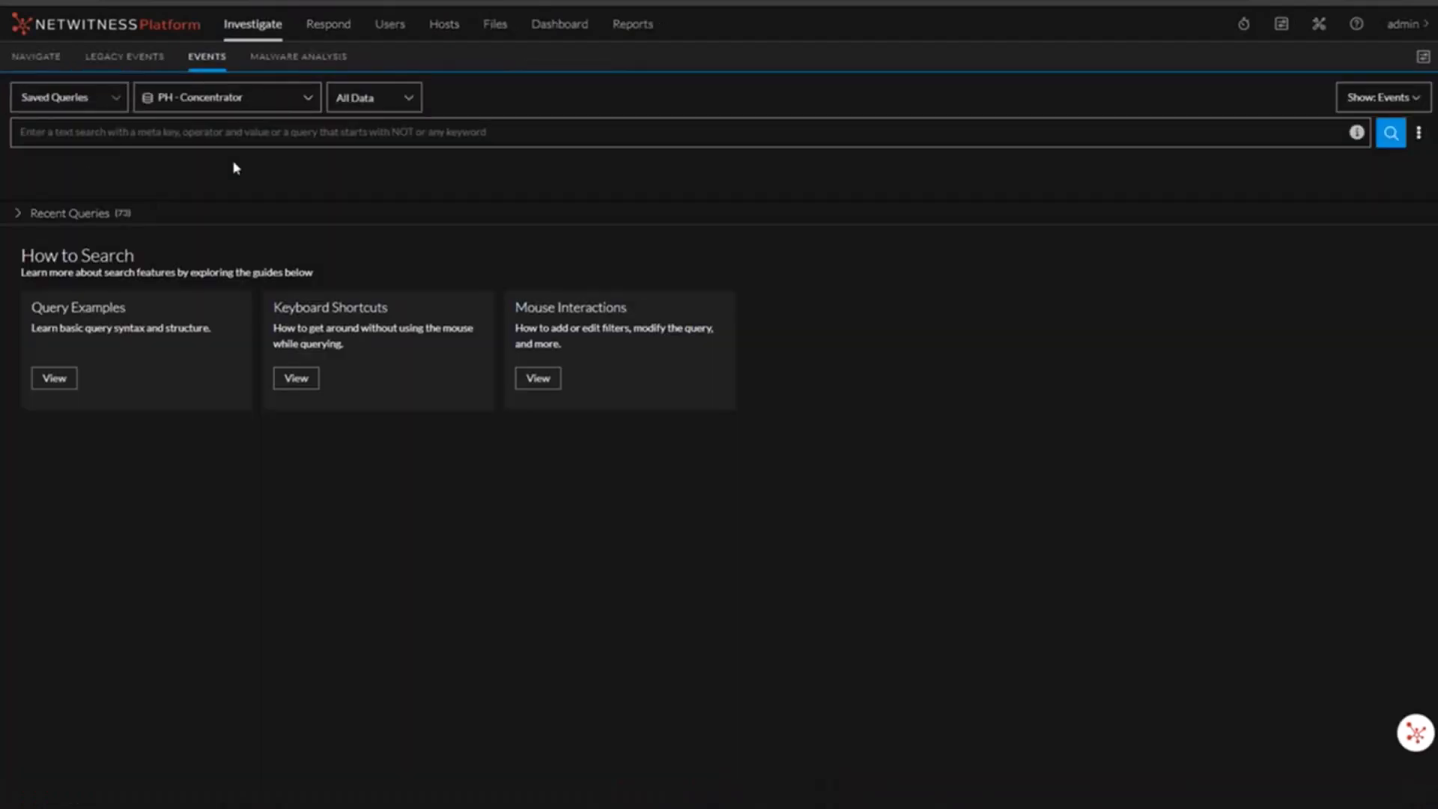
Step: Search events on PH - Concentrator with the query match exists
{"action": "left_click", "coordinate": [102, 135]}
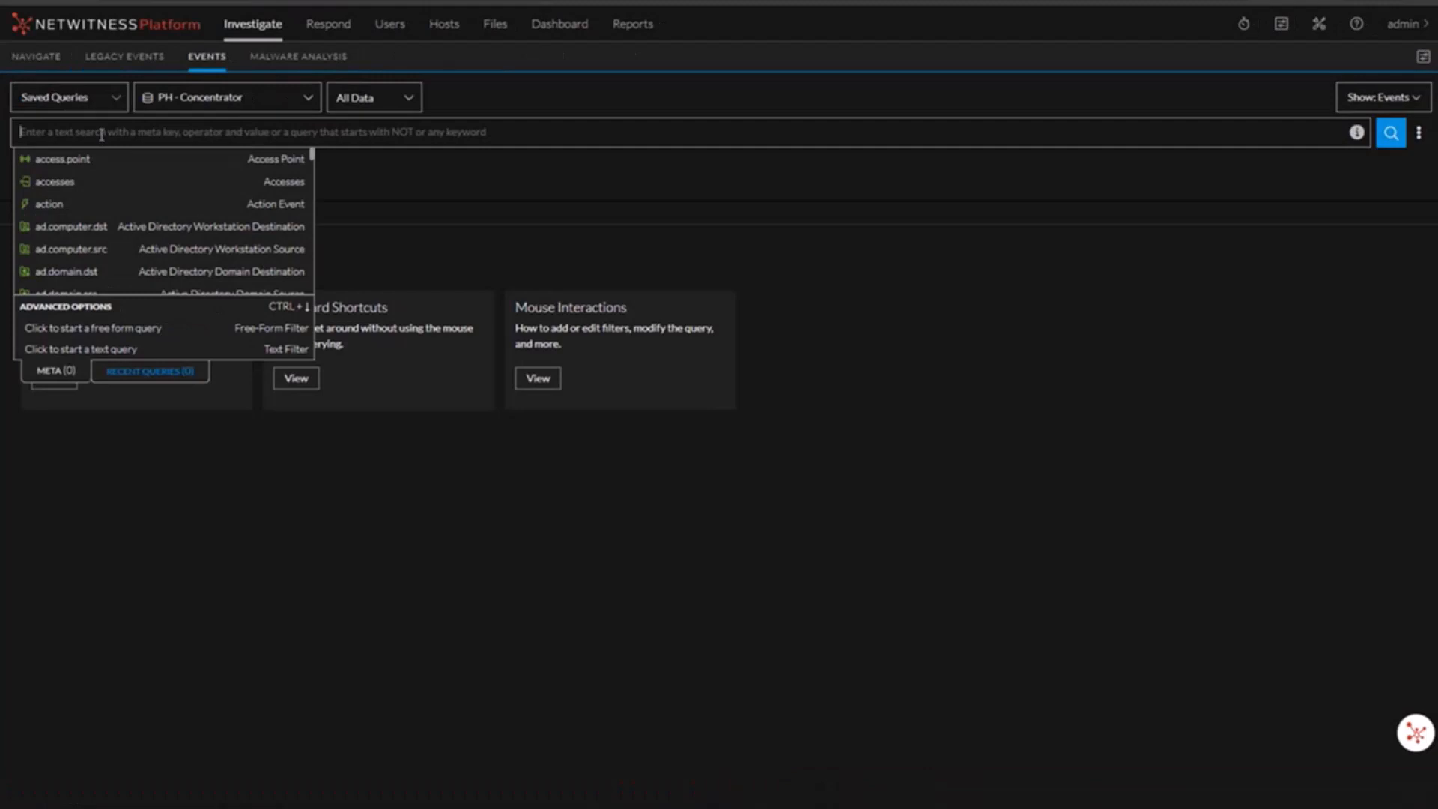
{"action": "type", "text": "match"}
{"action": "key", "text": "Return"}
{"action": "key", "text": "Return"}
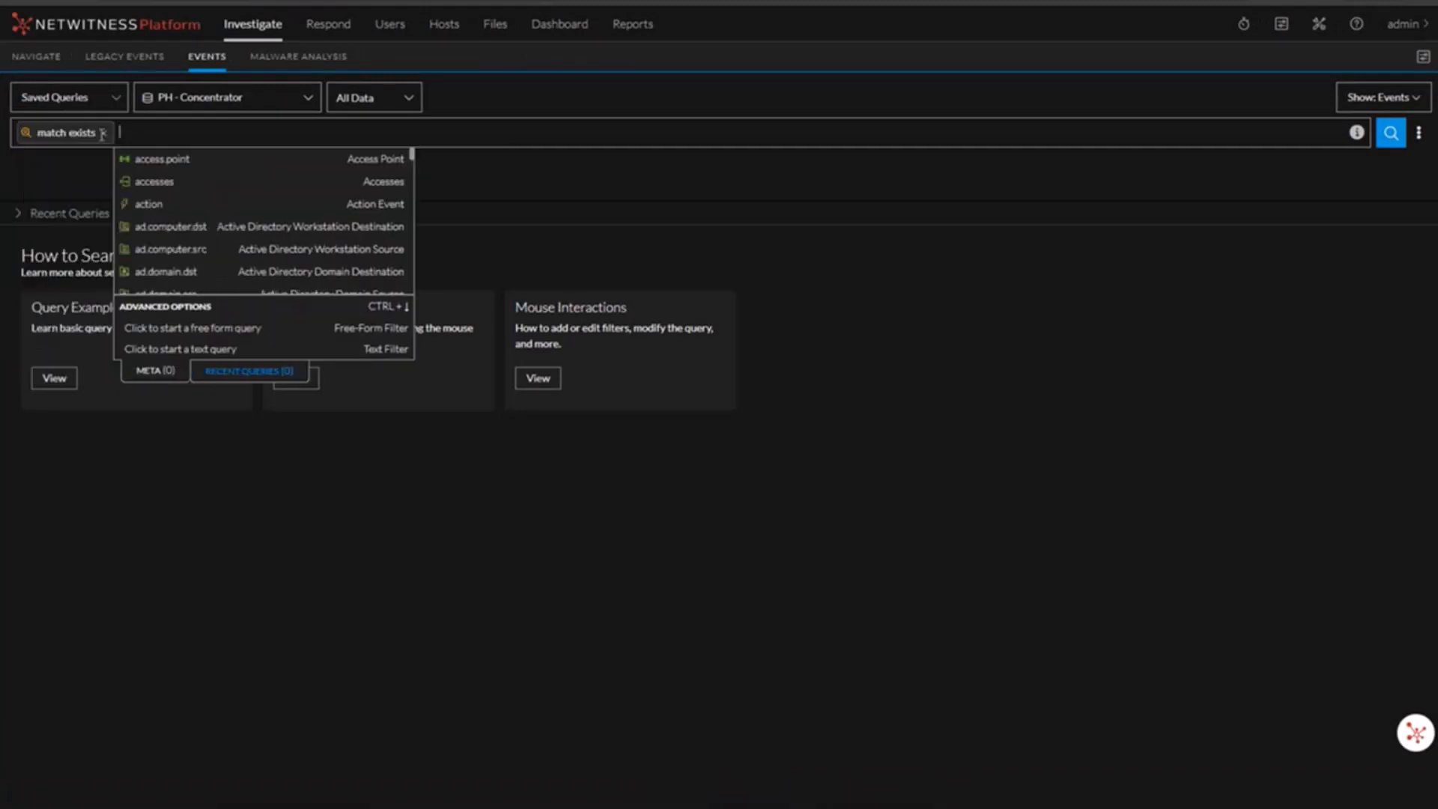
{"action": "left_click", "coordinate": [1390, 136]}
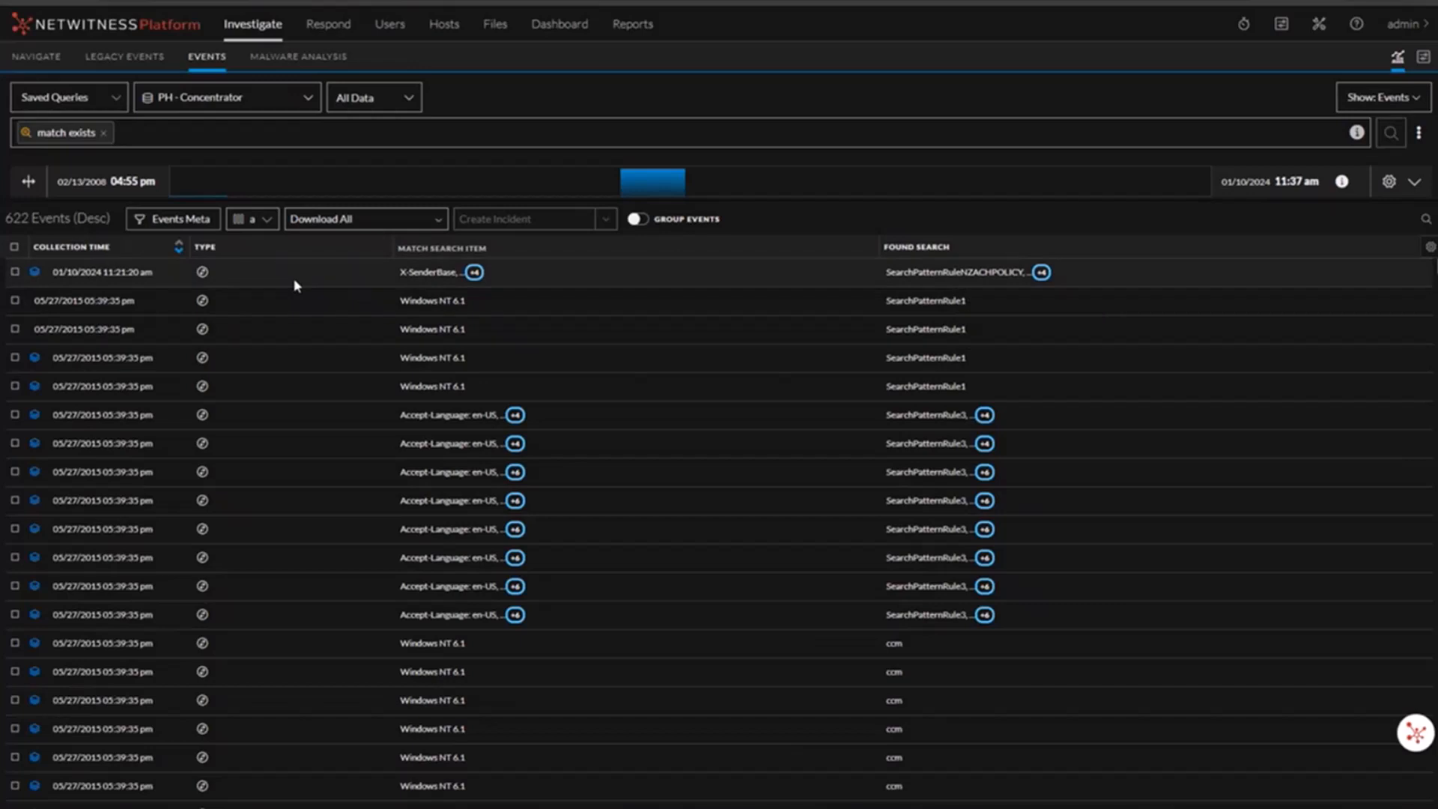
{"action": "right_click", "coordinate": [54, 414]}
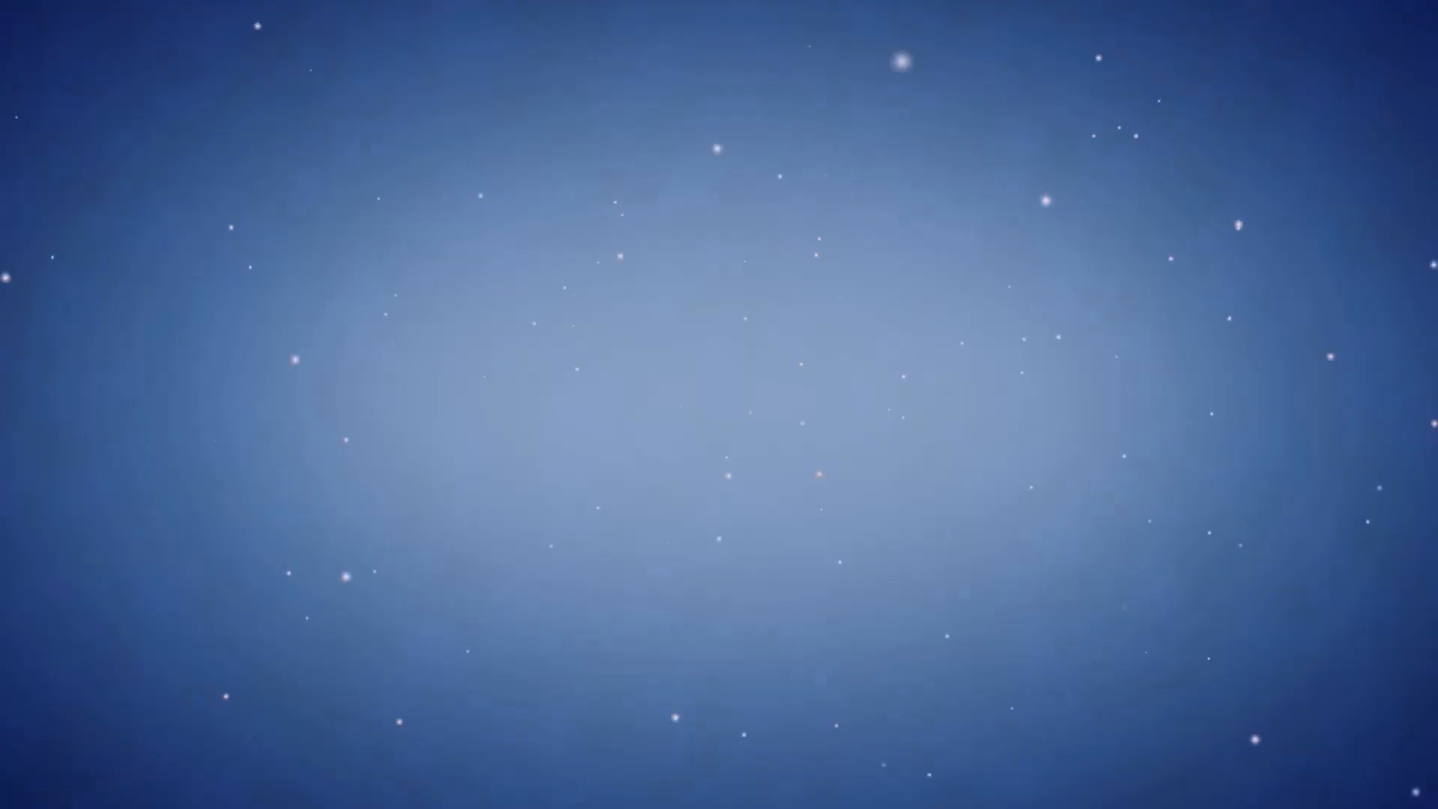